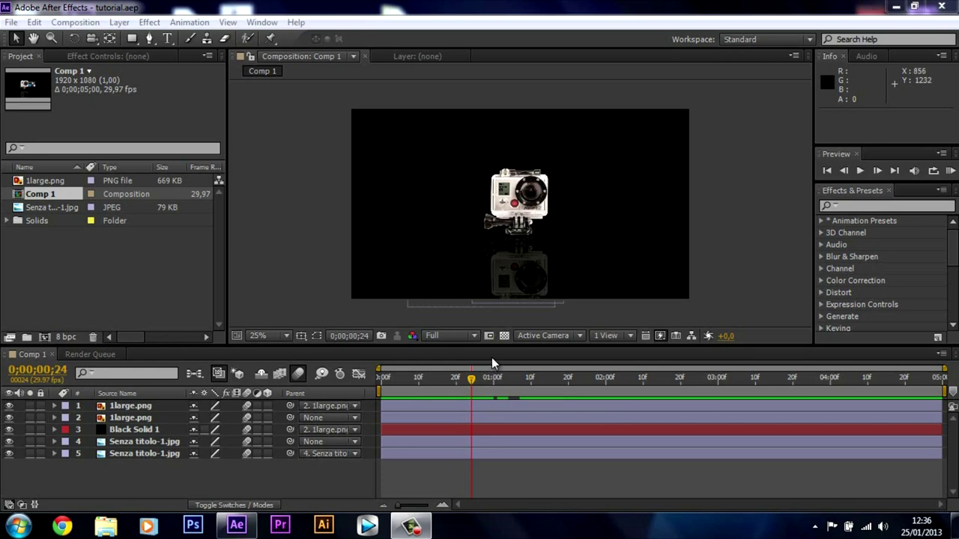
- Preview the finished intro, then start a new empty After Effects project
drag(471, 378, 527, 377)
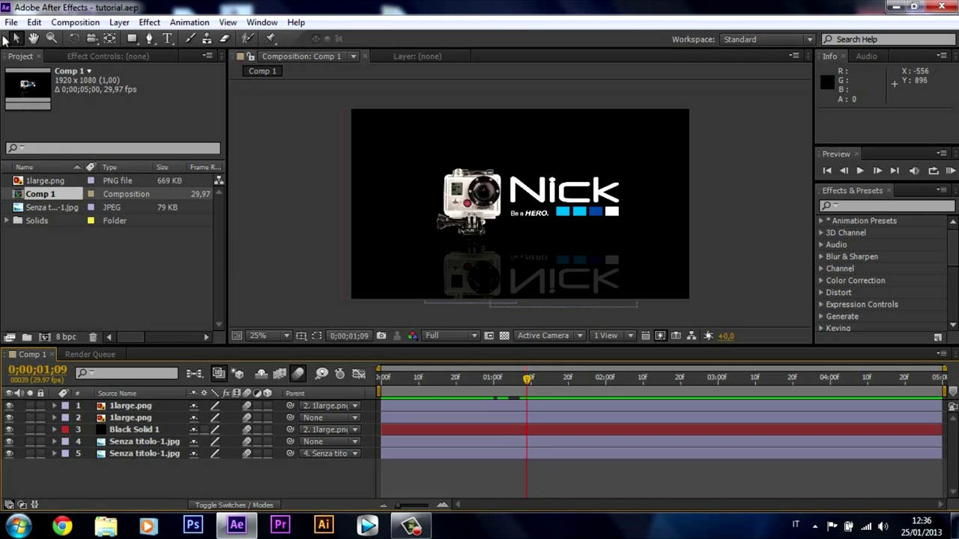
click(11, 22)
mouse_move(22, 36)
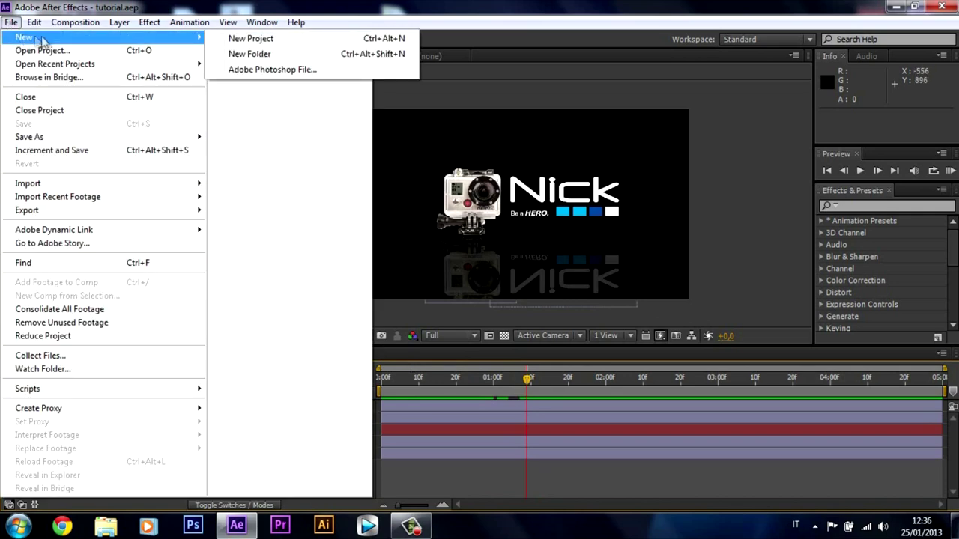
click(241, 38)
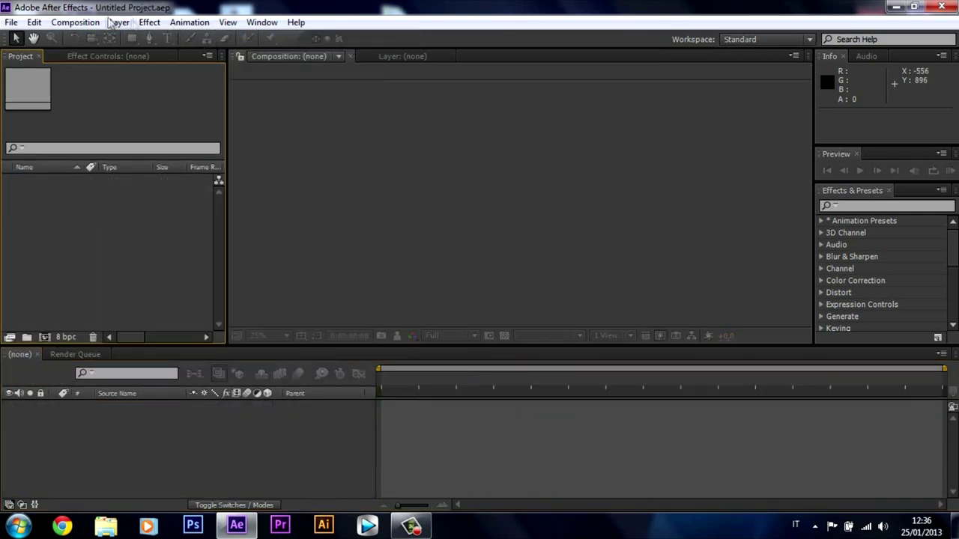
- Create Comp 1 using the HDTV 1080 29.97 preset with a black background
click(74, 23)
click(102, 36)
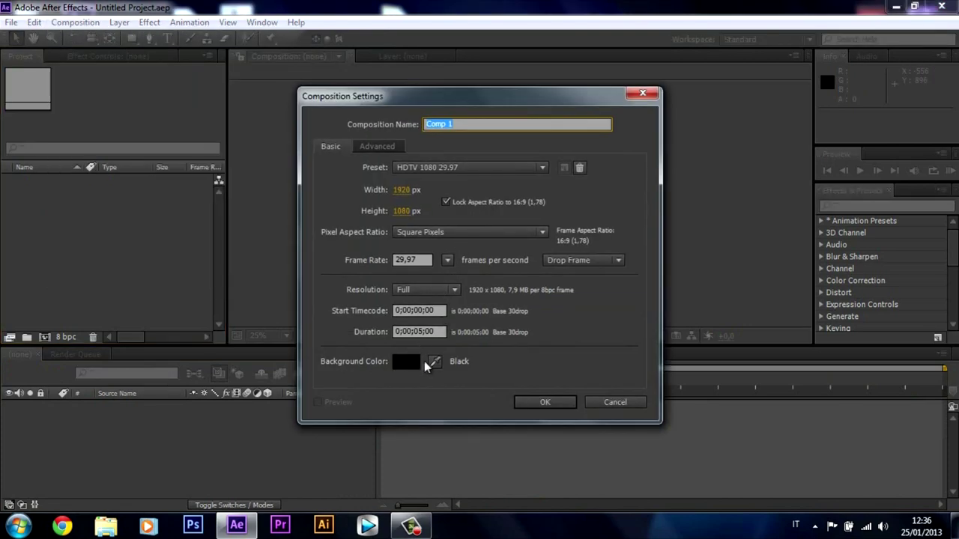
click(561, 406)
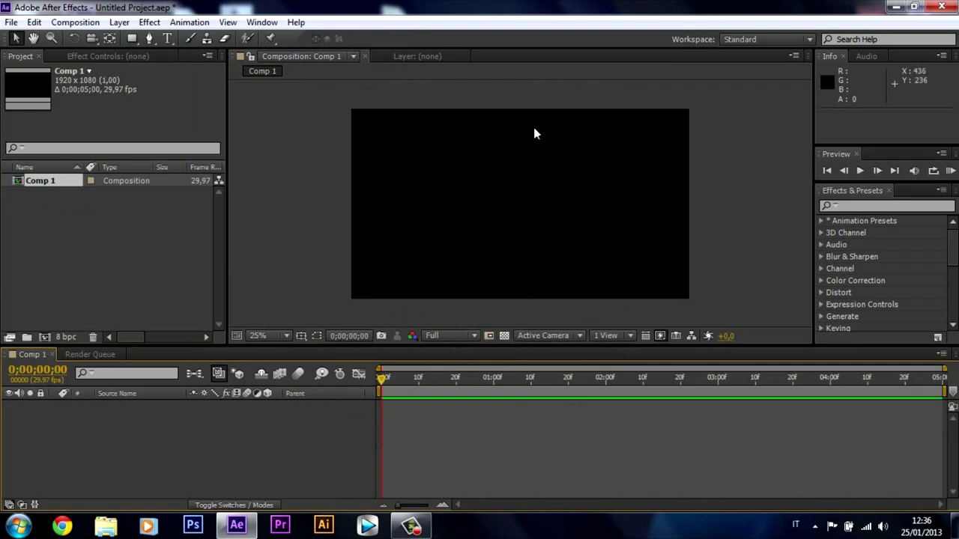
- Drag 1large11.png and 1.jpg from the Windows desktop into the Project panel
click(893, 6)
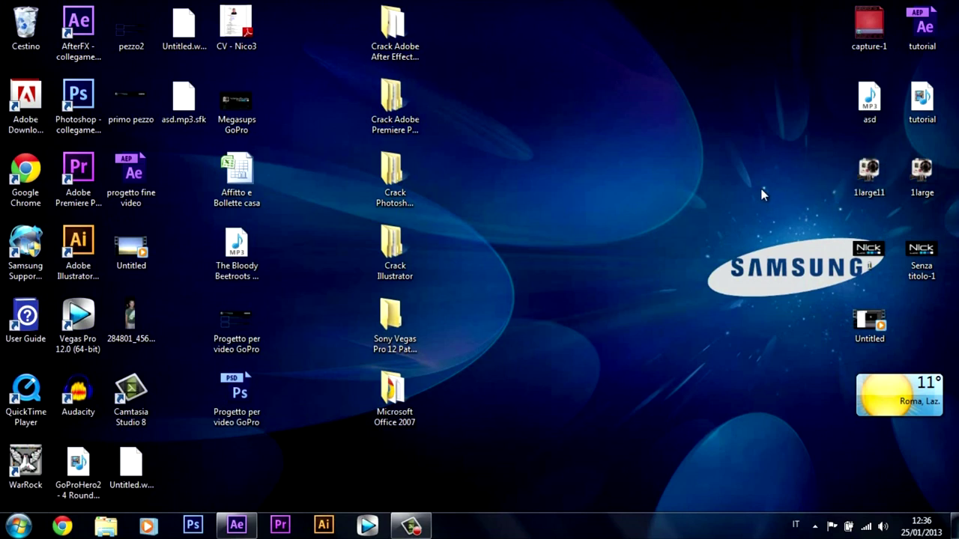
drag(818, 159, 884, 267)
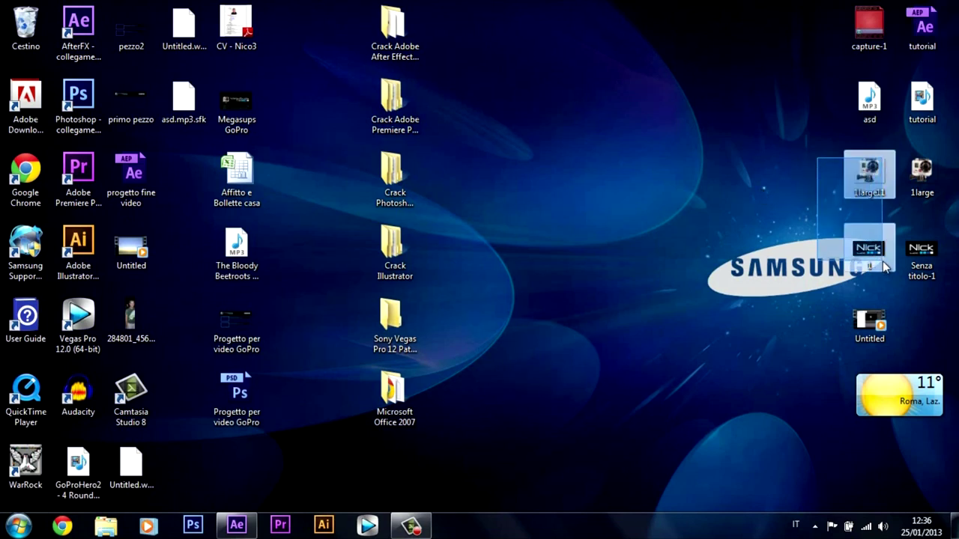
drag(882, 261, 882, 261)
drag(854, 191, 76, 213)
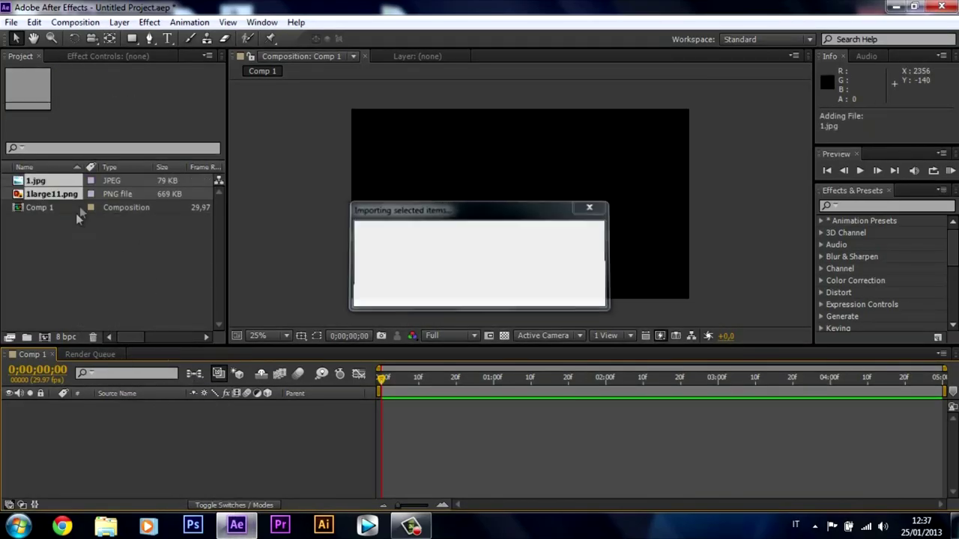
click(31, 208)
- Add 1large11.png to Comp 1 and scale the camera image down to 45%
click(36, 193)
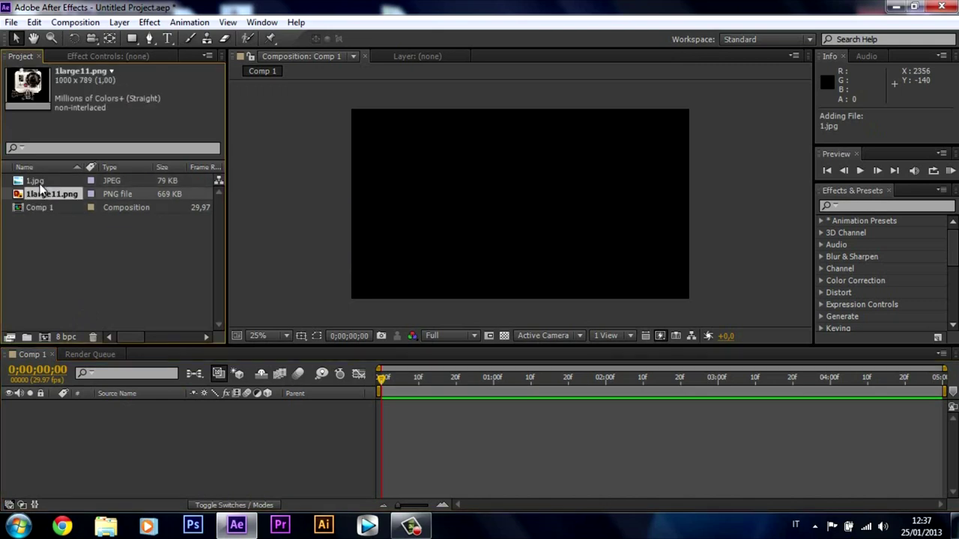
drag(39, 188, 69, 426)
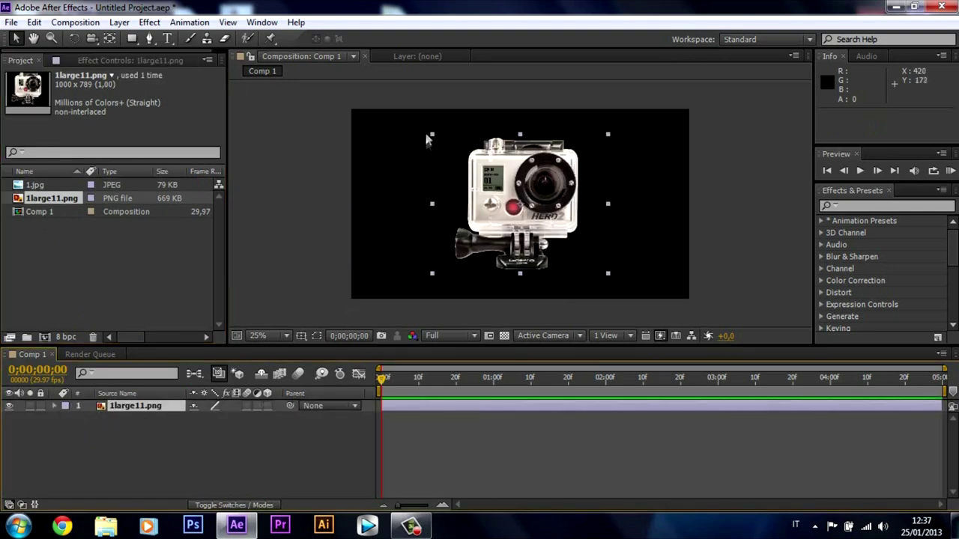
click(441, 150)
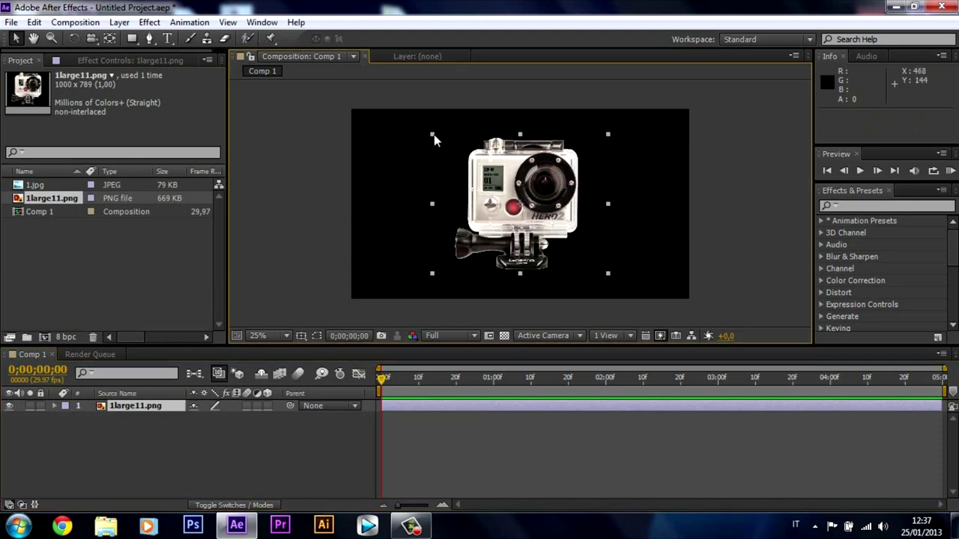
drag(434, 134, 478, 203)
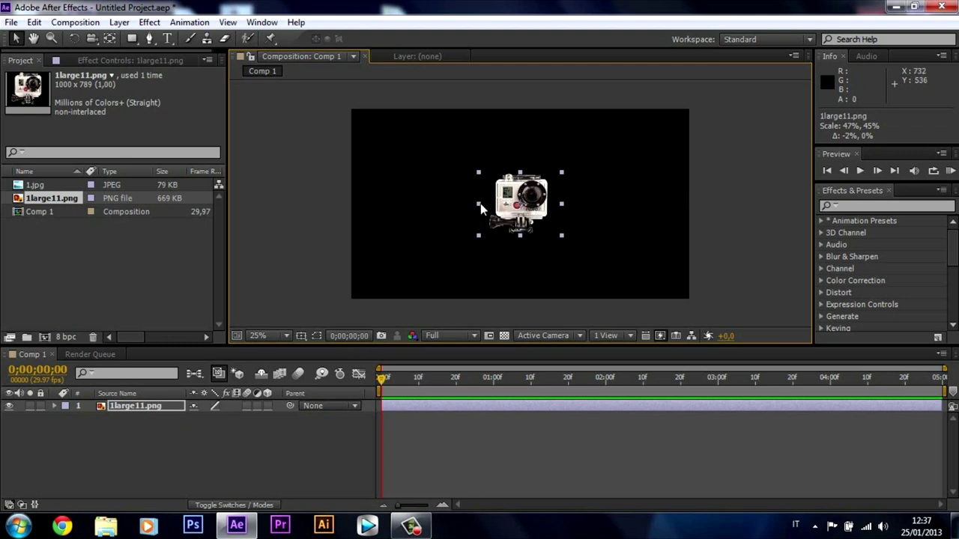
drag(478, 204, 481, 204)
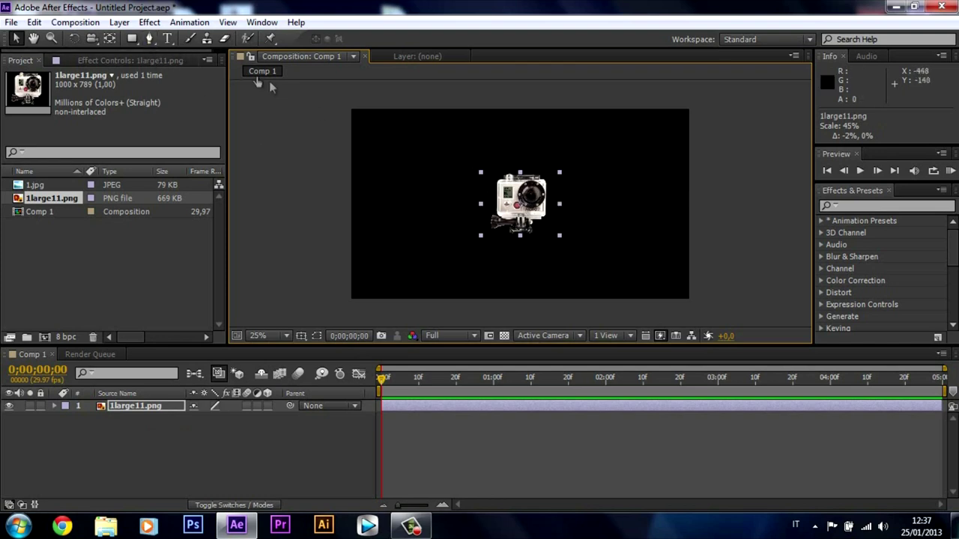
click(148, 42)
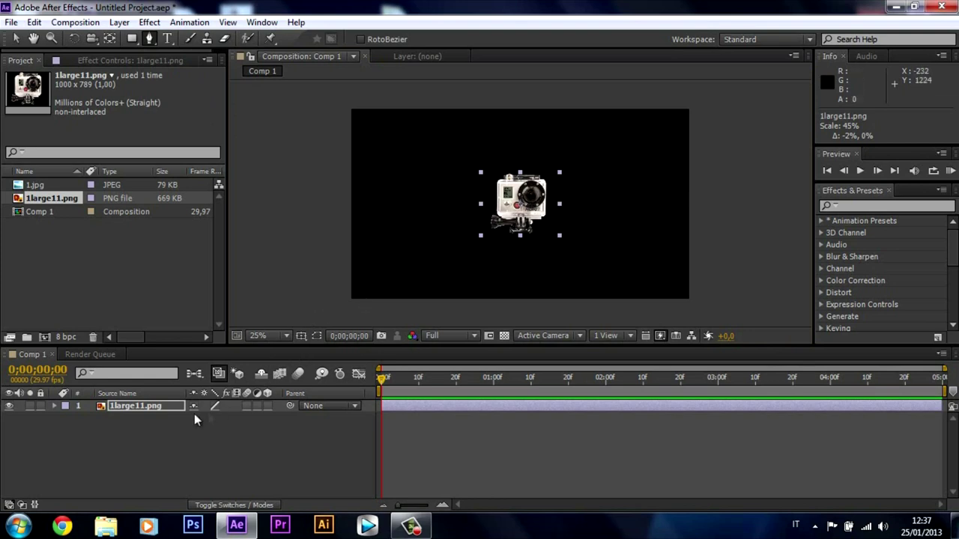
- Duplicate the camera layer and flip the copy vertically
click(132, 408)
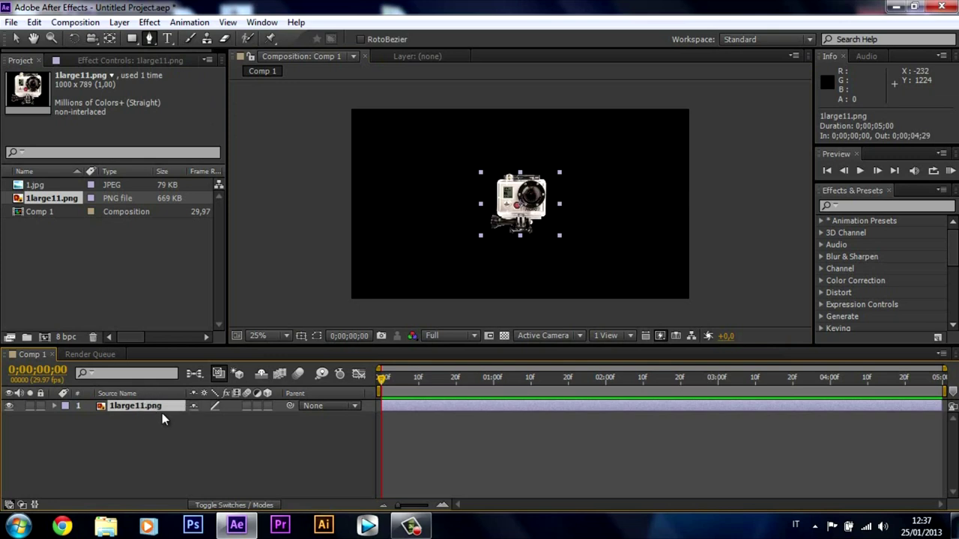
key(ctrl+d)
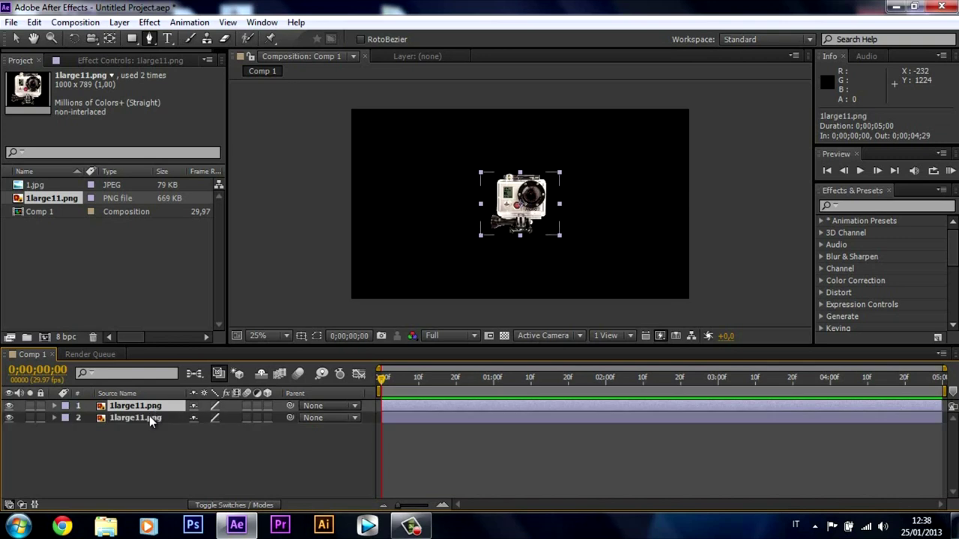
click(150, 418)
right_click(178, 420)
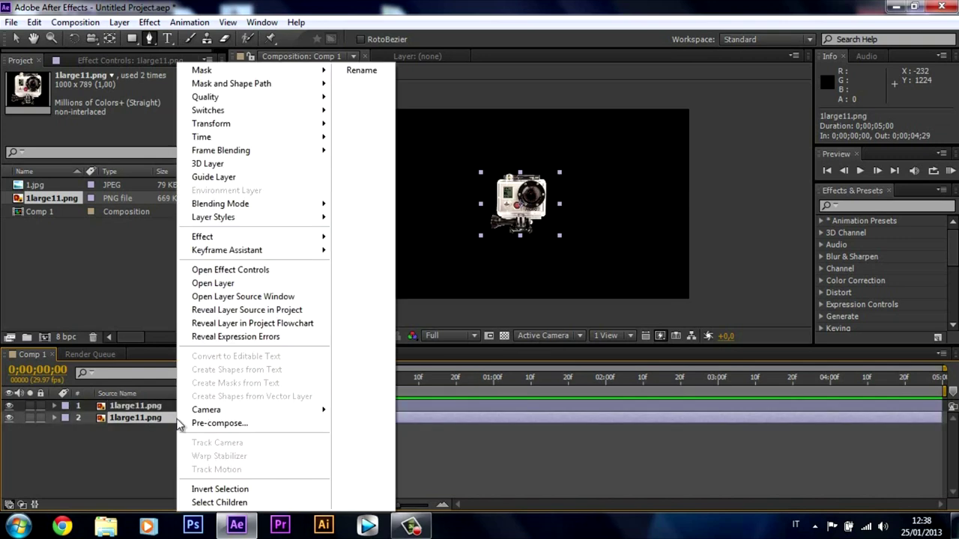
mouse_move(236, 125)
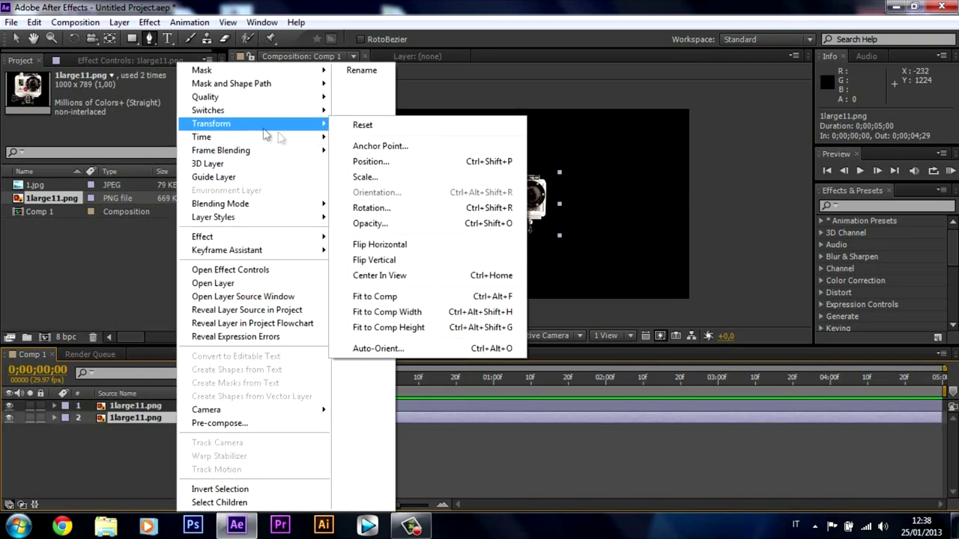
click(397, 261)
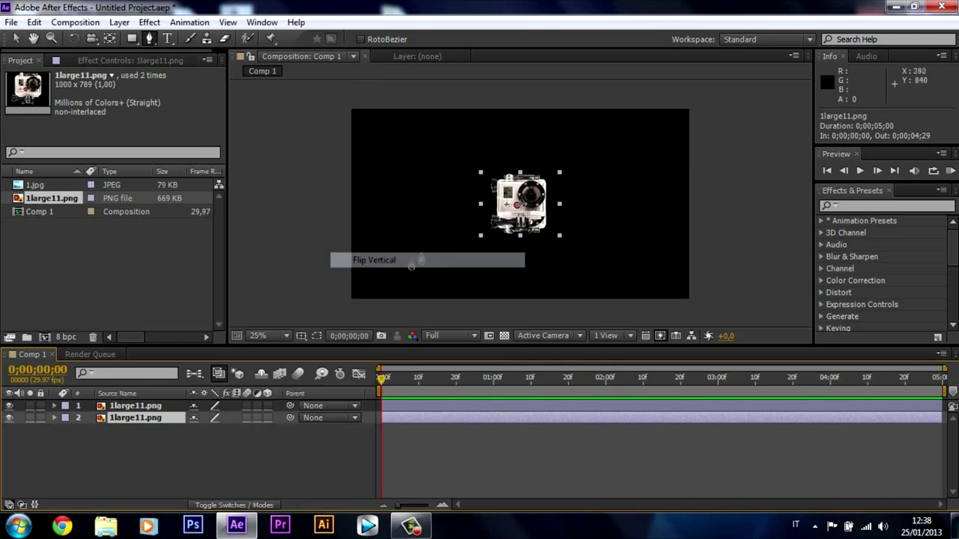
- Nudge the flipped camera copy down until it sits beneath the original
key(Down)
key(Down)
key(Down)
key(Down)
key(Down)
key(Down)
key(Down)
key(Down)
key(Down)
key(Down)
key(Down)
key(Down)
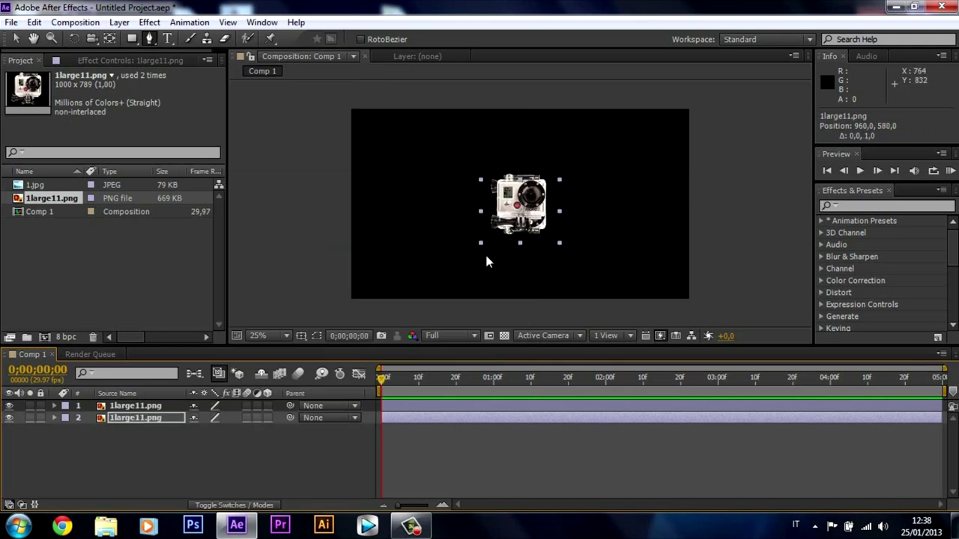
key(Down)
key(Down)
key(Down)
key(Down)
key(Down)
key(Down)
key(Down)
key(Down)
key(Down)
key(Down)
key(Down)
key(Down)
key(Down)
key(Down)
key(Down)
key(Down)
key(Down)
key(Down)
key(Down)
key(Down)
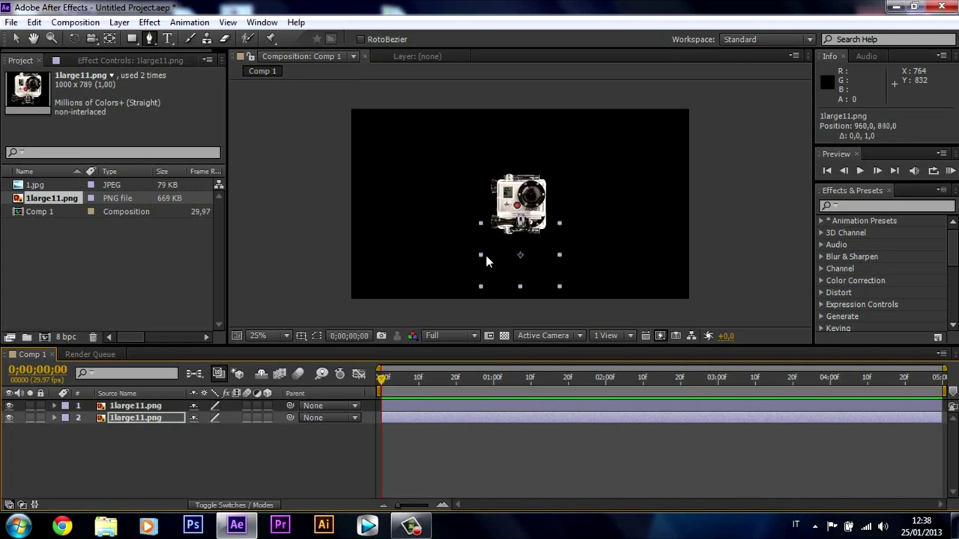
key(Down)
key(Down)
key(Down)
key(Down)
key(Down)
key(Down)
key(Down)
key(Down)
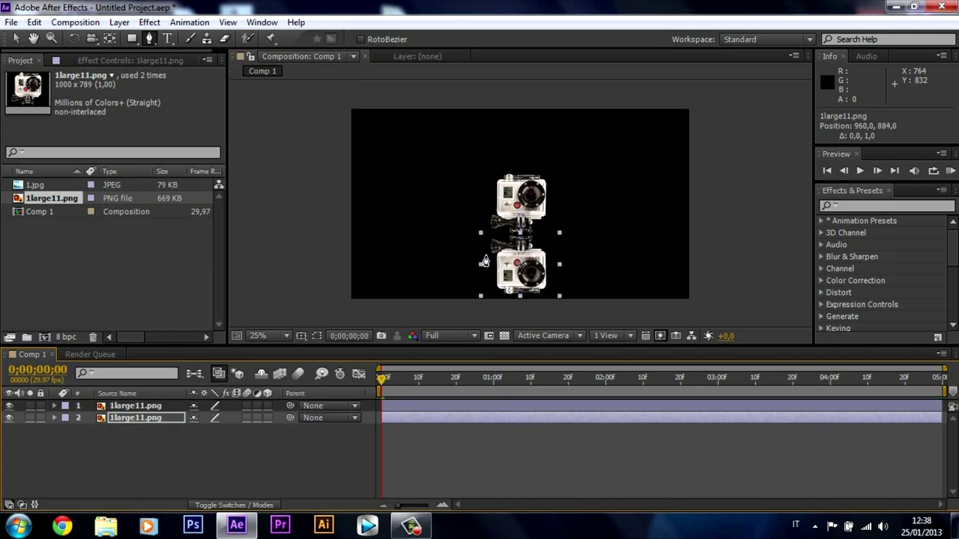
key(Down)
key(Down)
key(Down)
key(Down)
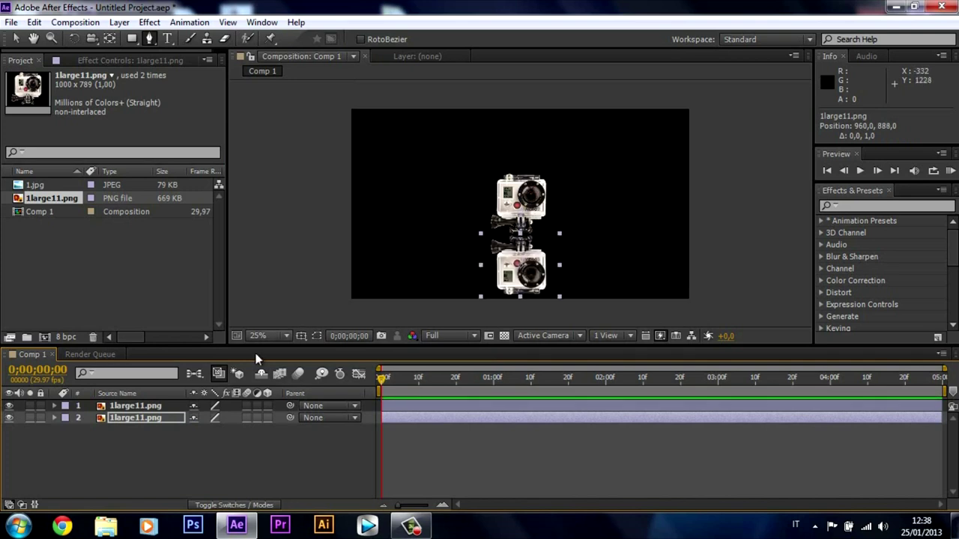
- Add the 1.jpg Nick logo to Comp 1 and undo the stray mask point
click(39, 185)
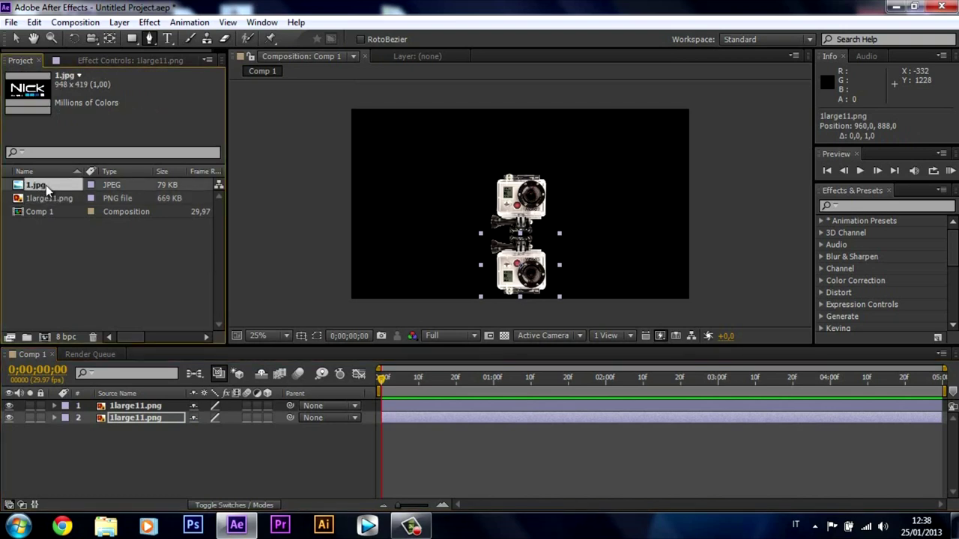
drag(46, 185, 133, 467)
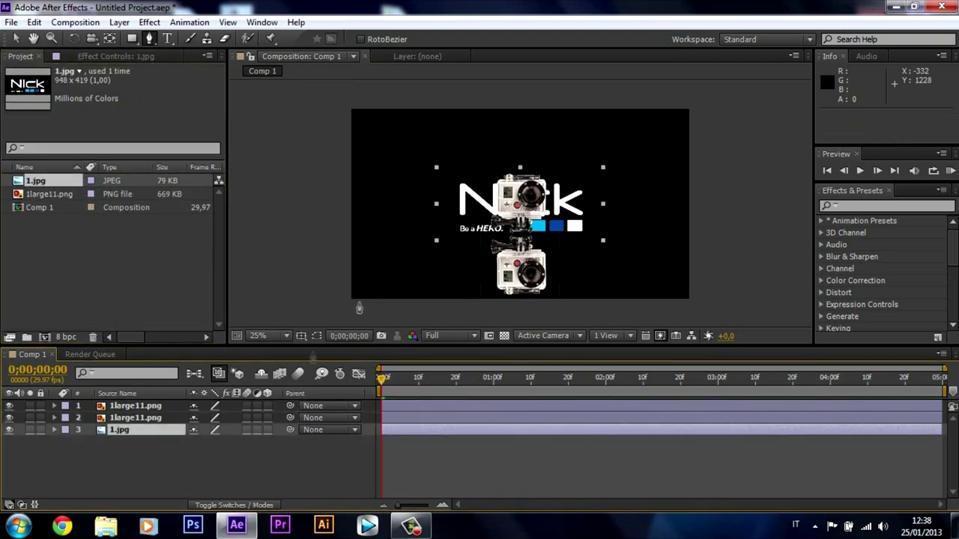
click(564, 209)
right_click(564, 209)
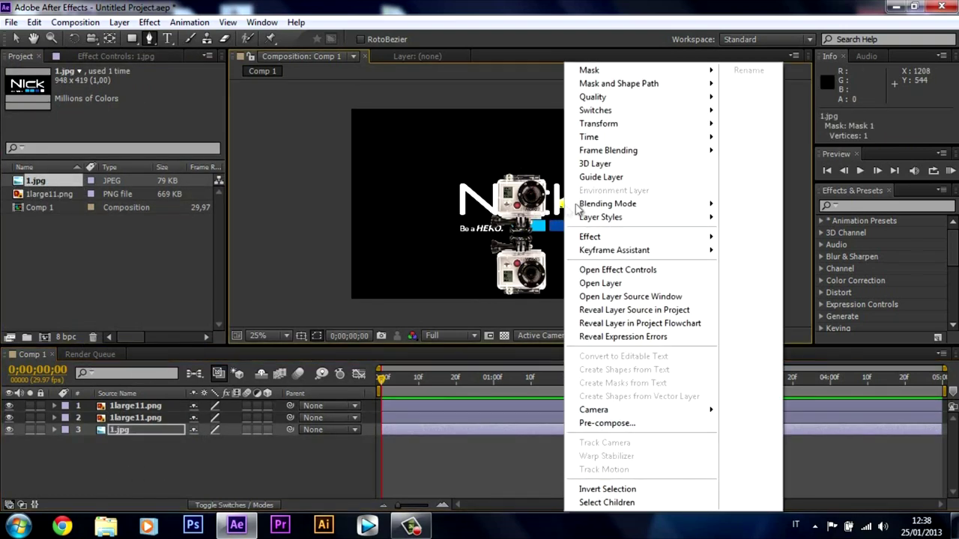
click(211, 266)
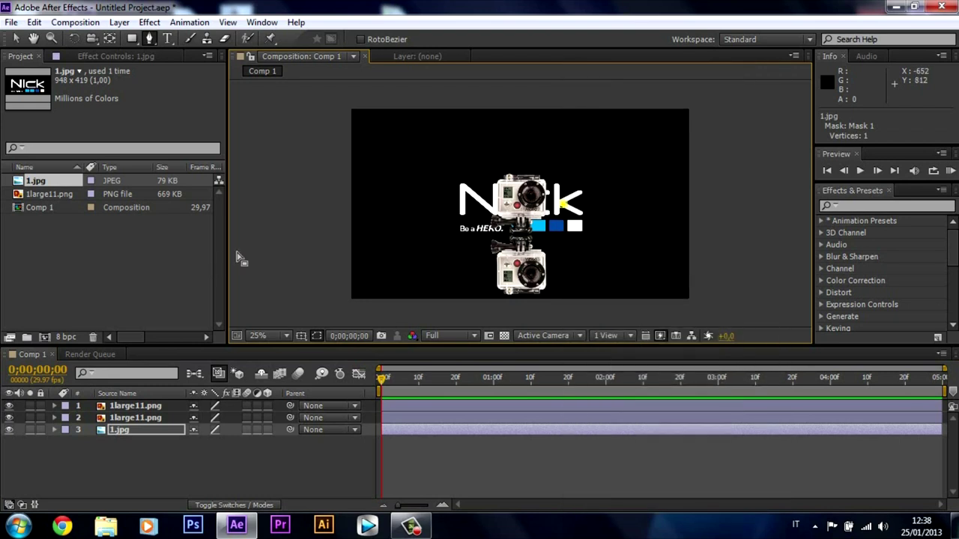
key(ctrl+z)
- Move the Nick logo right of the camera and scale it down to about 80%
click(16, 39)
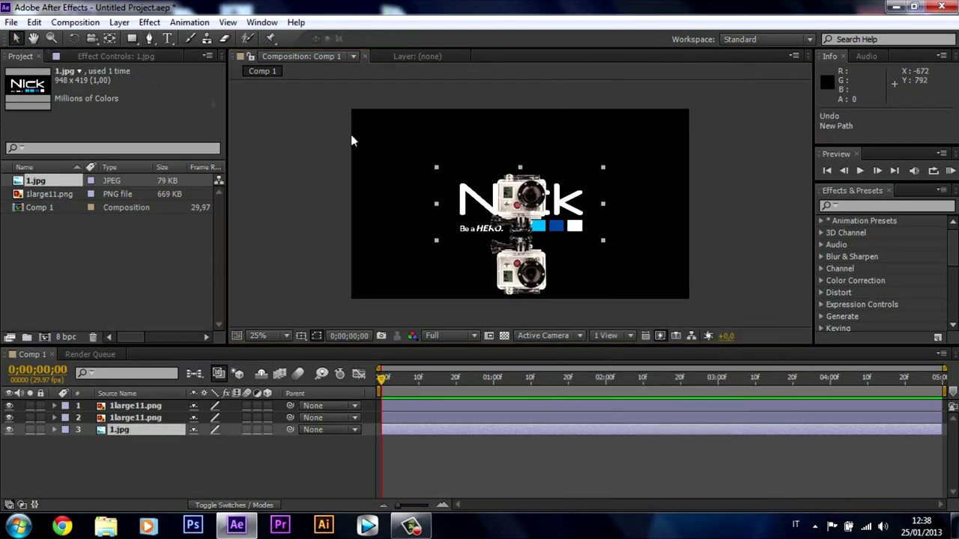
drag(592, 215, 691, 215)
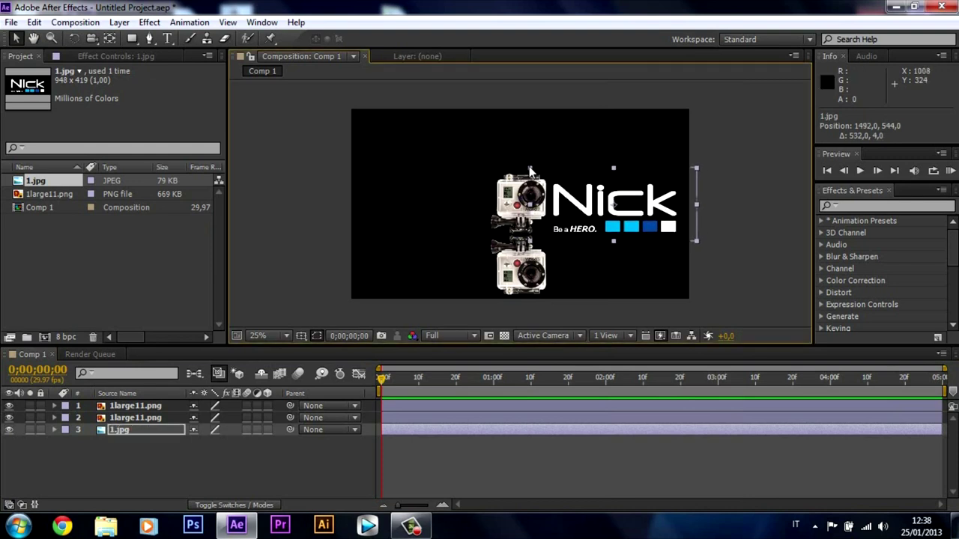
drag(530, 171, 546, 176)
drag(646, 214, 633, 204)
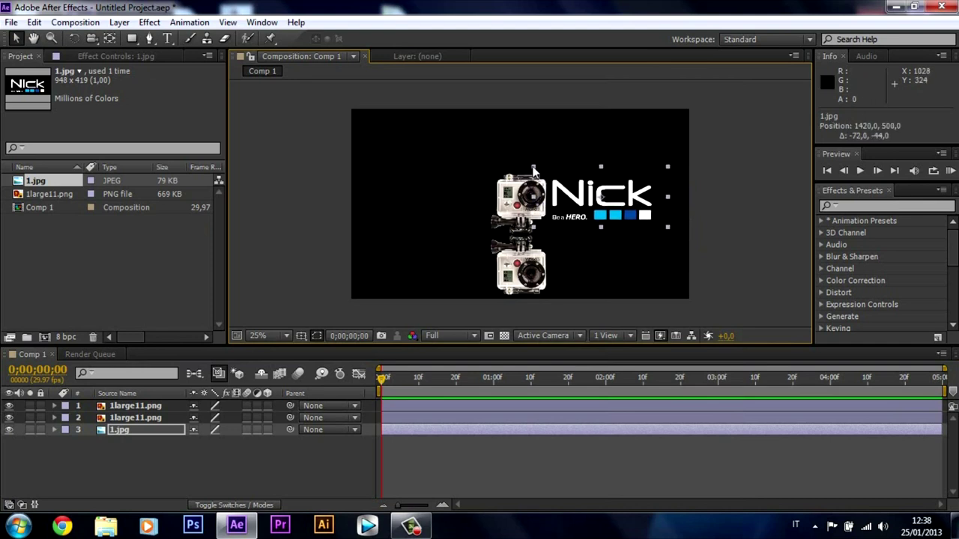
drag(533, 171, 538, 172)
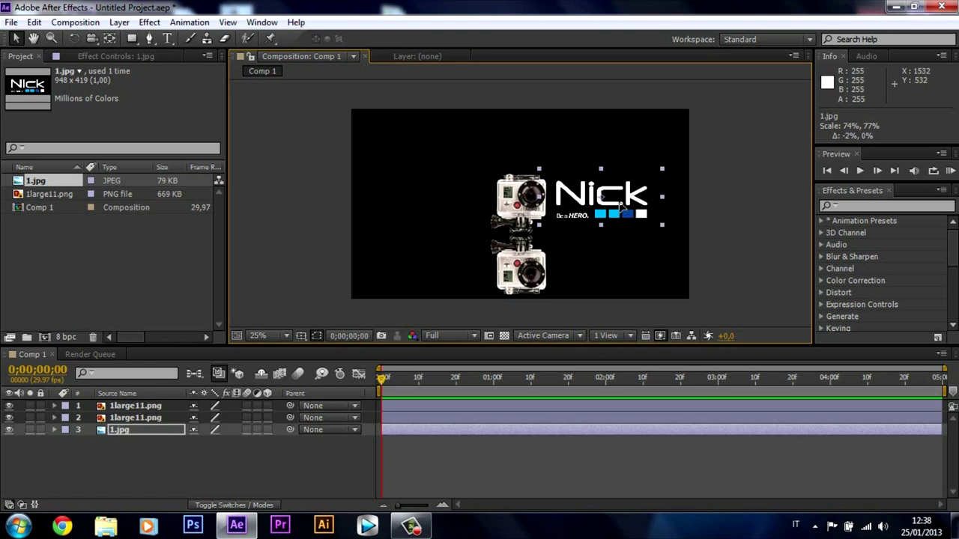
drag(621, 205, 618, 204)
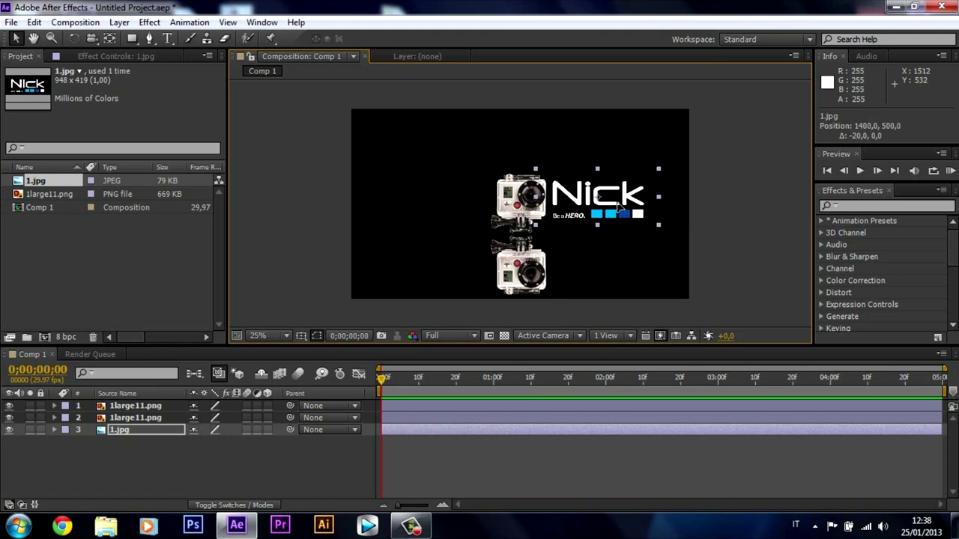
click(134, 430)
- Duplicate the 1.jpg logo layer and flip the copy vertically
key(ctrl+d)
click(135, 441)
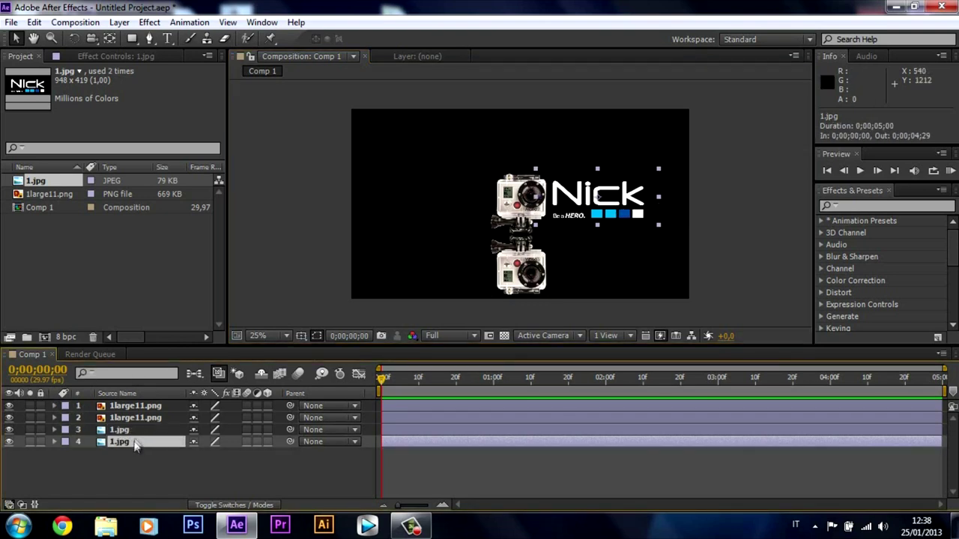
right_click(134, 442)
mouse_move(254, 124)
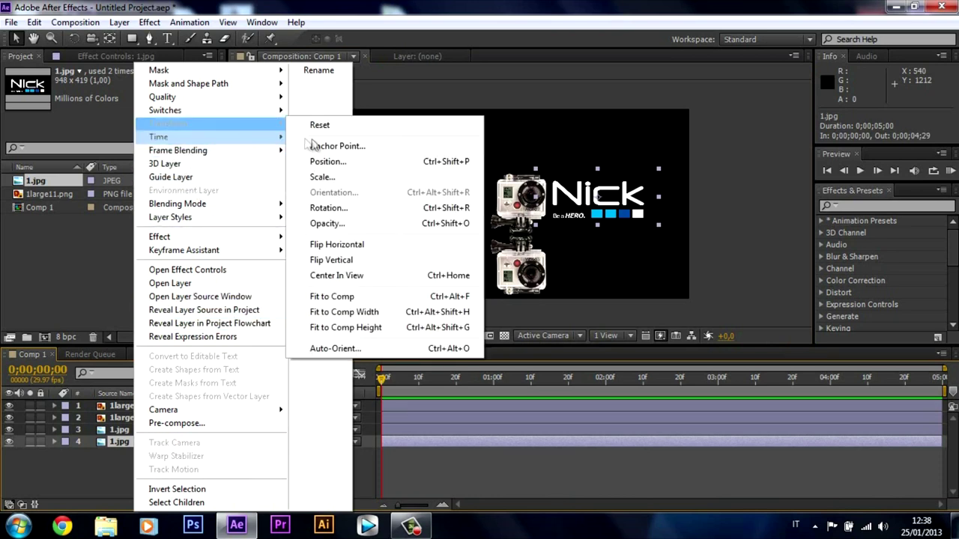
click(334, 259)
- Nudge the flipped logo copy down level with the lower camera
key(Down)
key(Down)
key(Down)
key(Down)
key(Down)
key(Down)
key(Down)
key(Down)
key(Down)
key(Down)
key(Down)
key(Down)
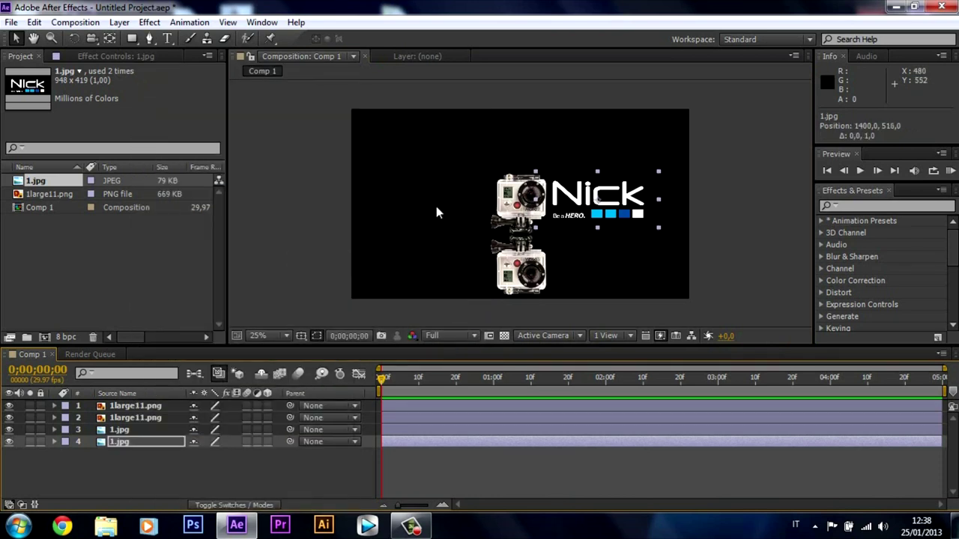
key(Down)
key(Down)
key(Down)
key(Down)
key(Down)
key(Down)
key(Down)
key(Down)
key(Down)
key(Down)
key(Down)
key(Down)
key(Down)
key(Down)
key(Down)
key(Down)
key(Down)
key(Down)
key(Down)
key(Down)
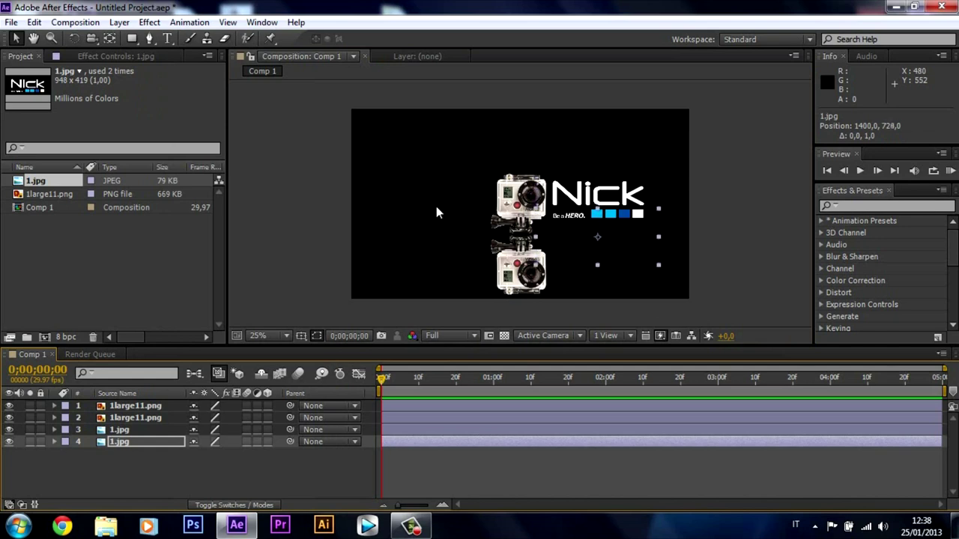
key(Down)
key(Down)
key(Down)
key(Down)
key(Down)
key(Down)
key(Down)
key(Down)
key(Down)
key(Down)
key(Down)
key(Down)
key(Down)
key(Down)
key(Down)
key(Down)
key(Down)
key(Down)
key(Down)
key(Down)
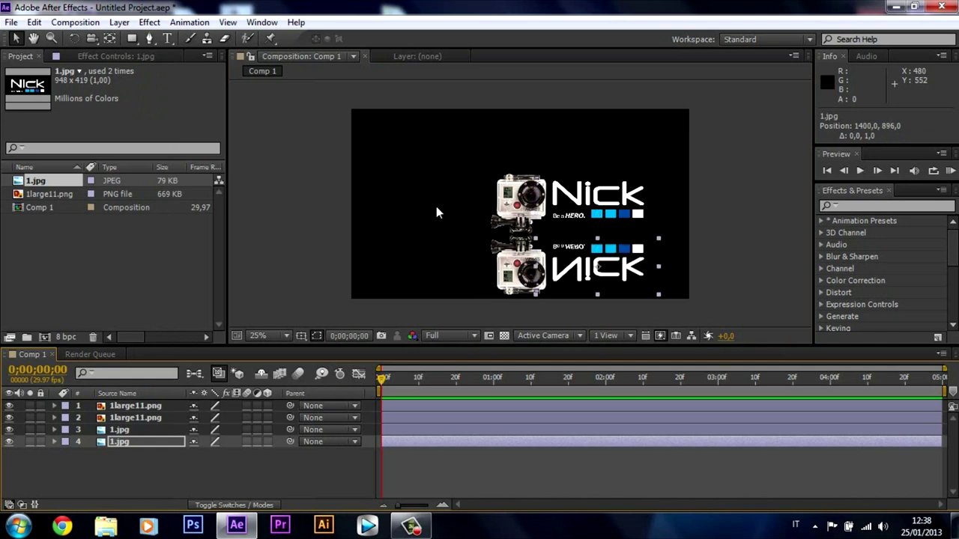
key(Down)
key(Down)
key(Down)
key(Down)
key(Down)
key(Down)
key(Down)
key(Down)
key(Down)
key(Down)
key(Down)
key(Down)
key(Down)
key(Down)
key(Down)
key(Down)
key(Down)
key(Down)
key(Down)
key(Down)
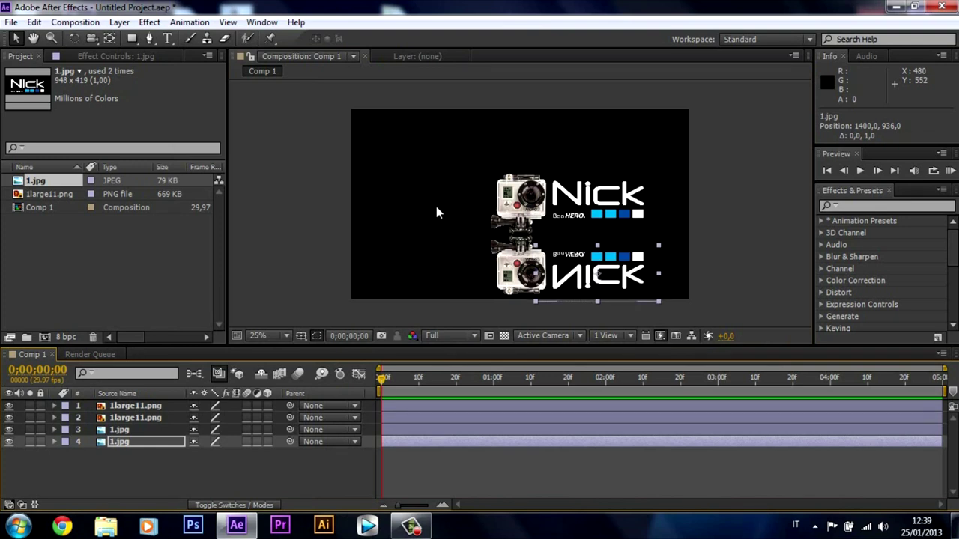
key(Down)
key(Down)
key(Down)
key(Down)
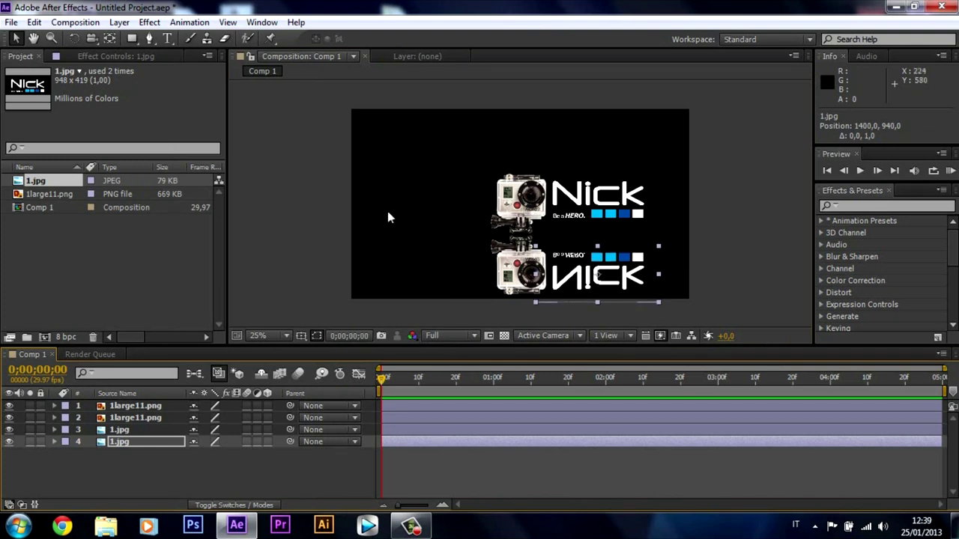
click(146, 442)
- Set the flipped camera and flipped logo layers (2 and 4) to 20% opacity
ctrl+click(157, 418)
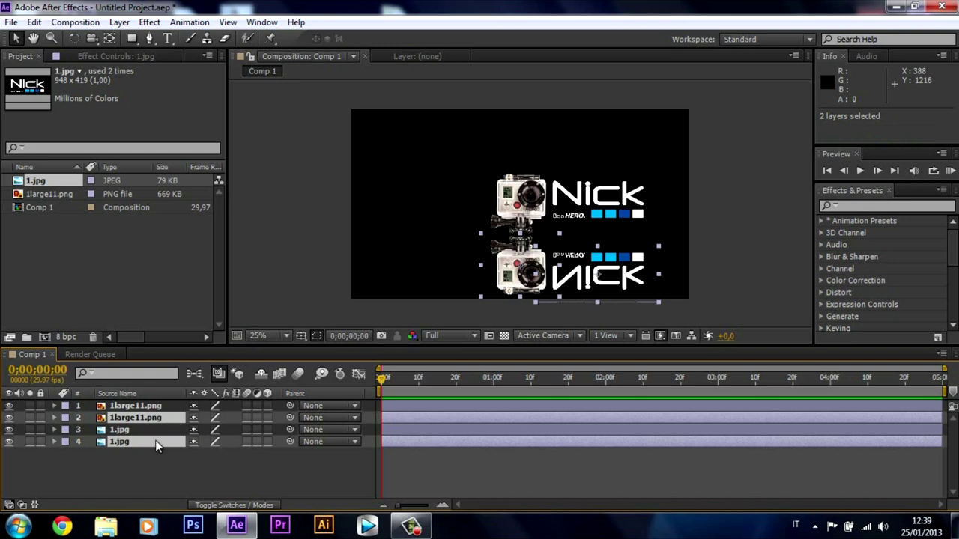
key(t)
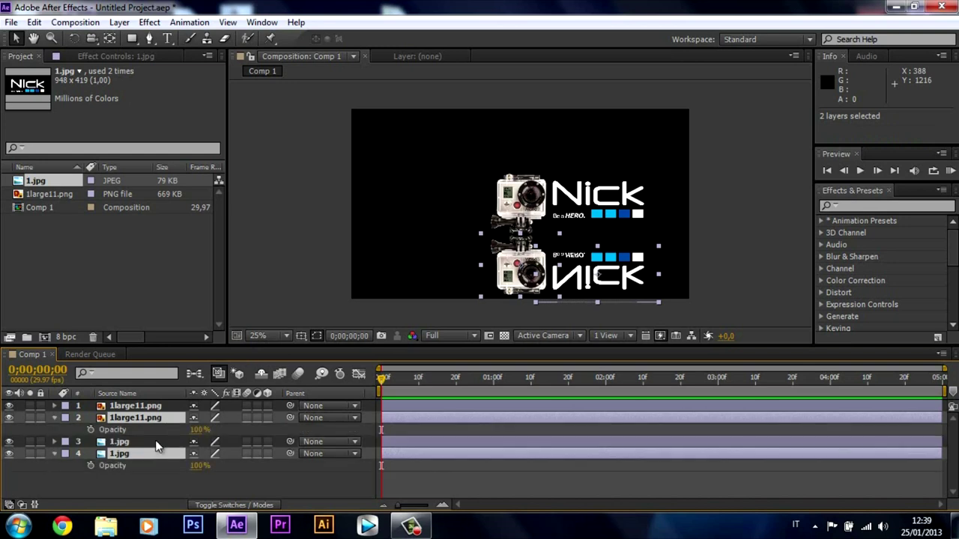
click(200, 466)
key(Return)
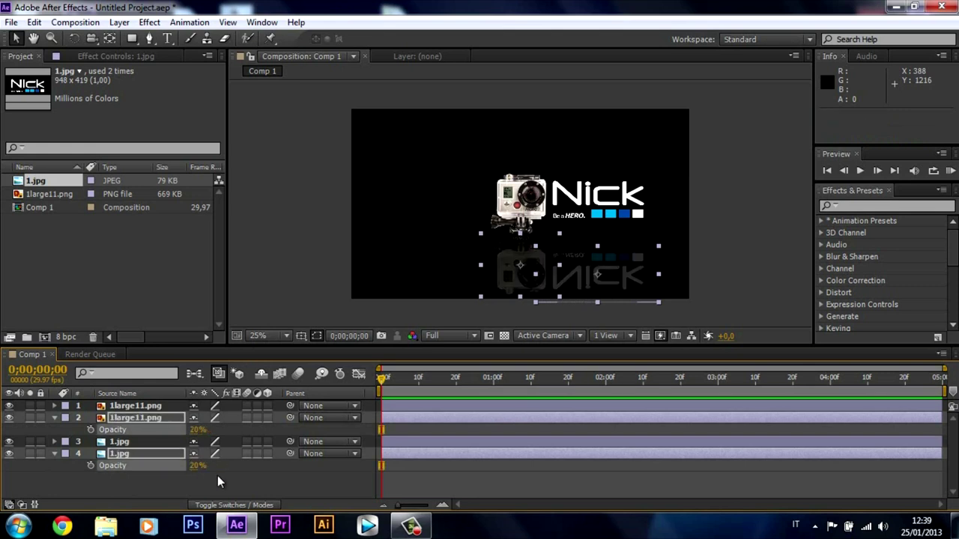
click(217, 476)
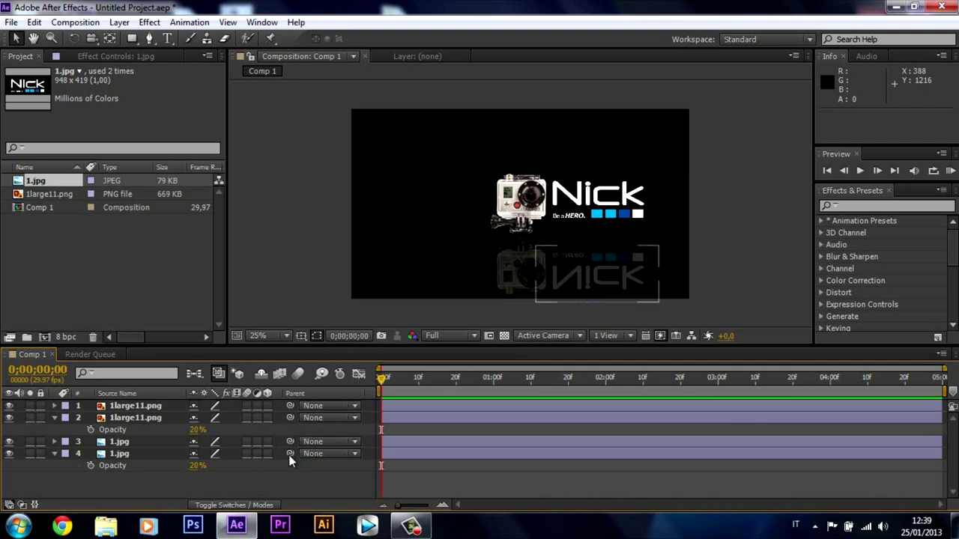
- Parent layer 4 to layer 3 and layer 2 to layer 1, then move the logo left of the camera
drag(286, 453, 233, 442)
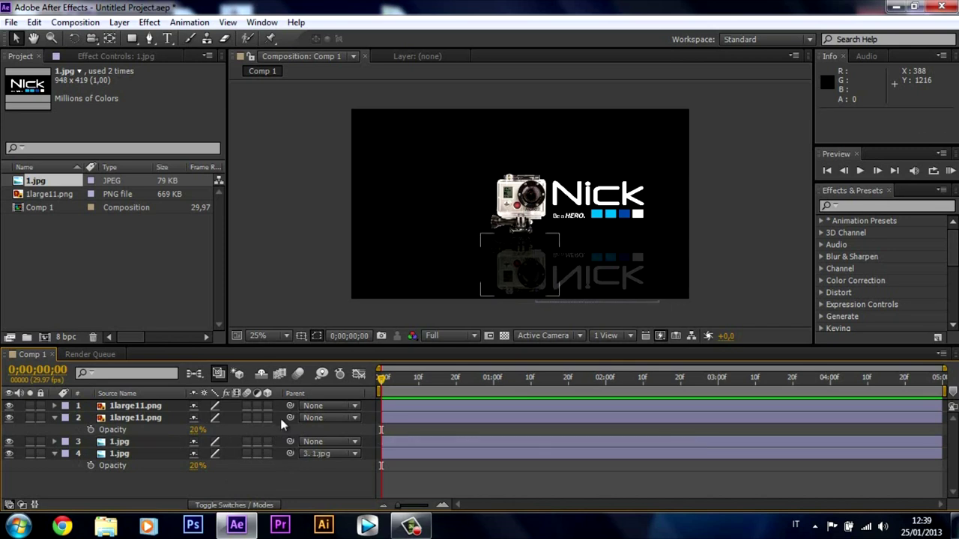
drag(290, 417, 228, 404)
mouse_move(516, 212)
mouse_down()
mouse_move(452, 191)
mouse_move(451, 226)
mouse_move(451, 172)
mouse_move(517, 198)
mouse_up()
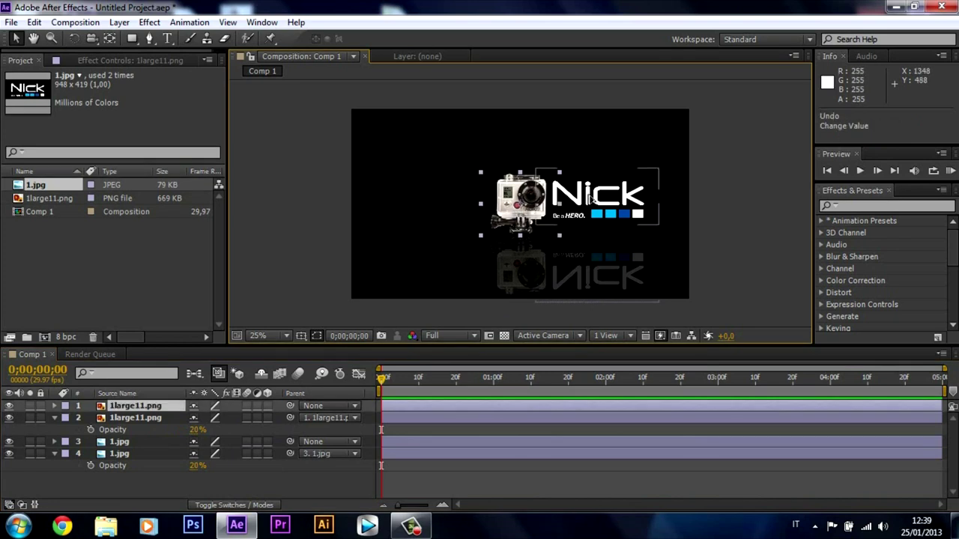
mouse_move(590, 192)
mouse_down()
mouse_move(579, 159)
mouse_move(588, 187)
mouse_up()
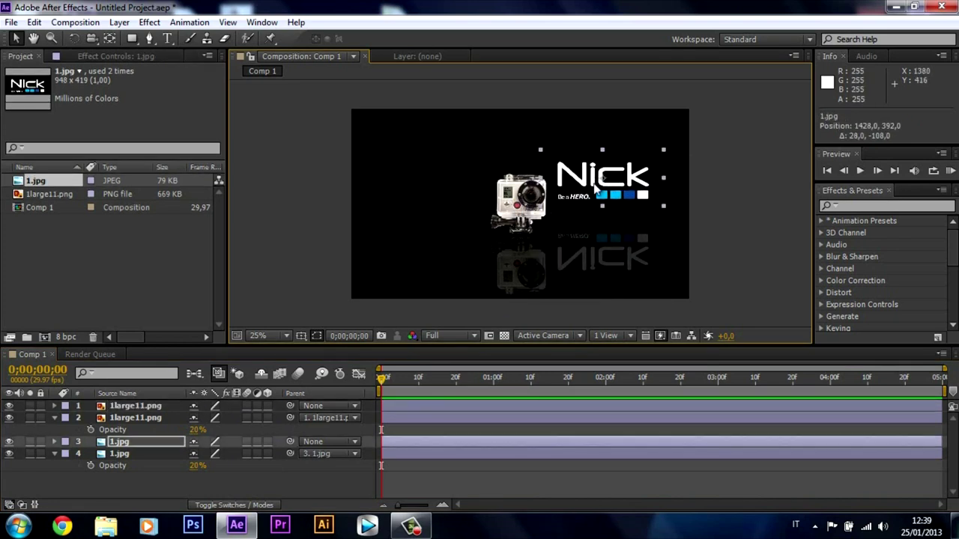
key(ctrl+z)
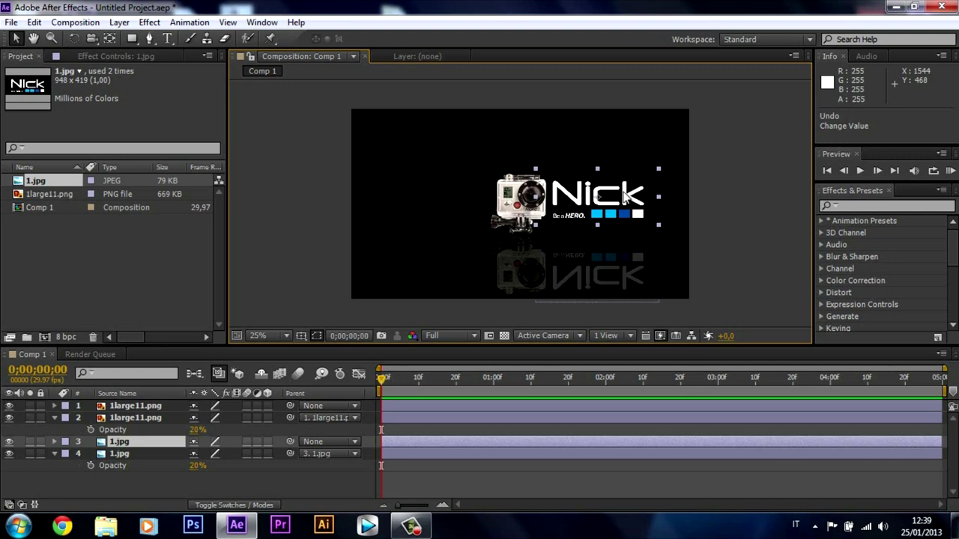
drag(626, 196, 487, 193)
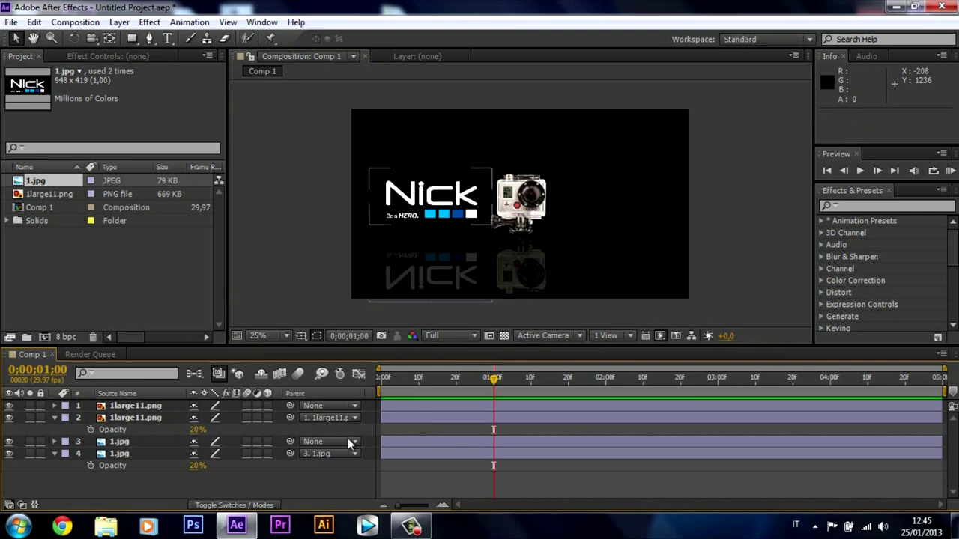
- Add a comp-sized 1920×1080 black solid layer, Black Solid 3
click(122, 25)
click(119, 22)
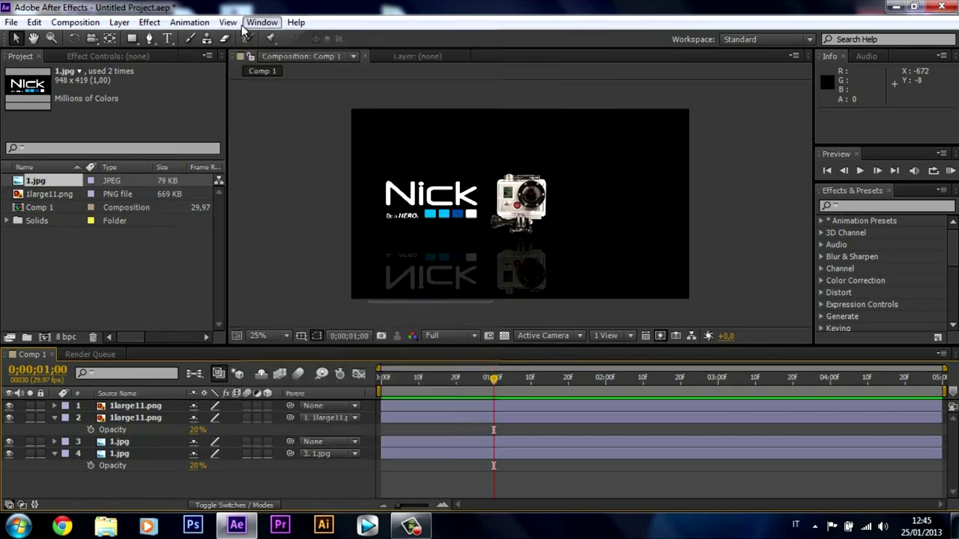
click(120, 22)
mouse_move(188, 36)
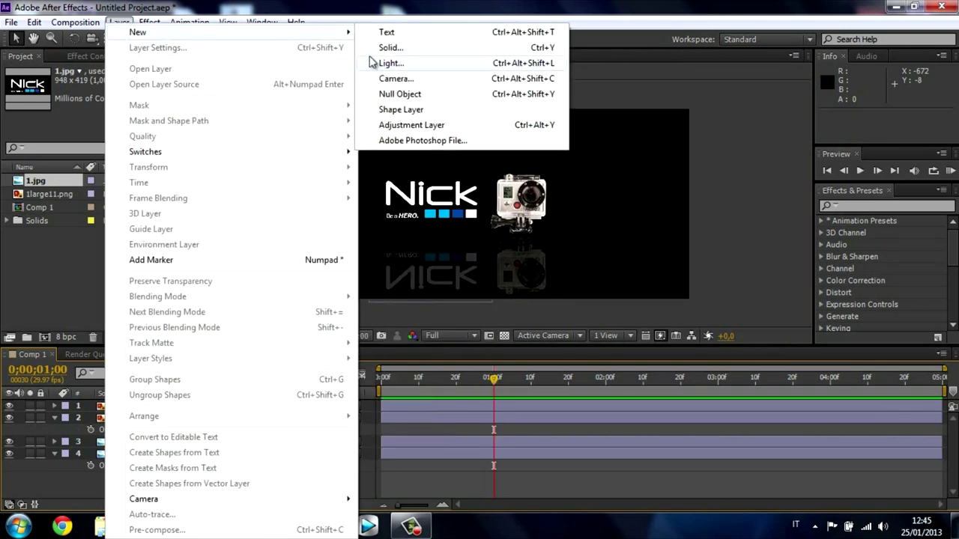
click(390, 48)
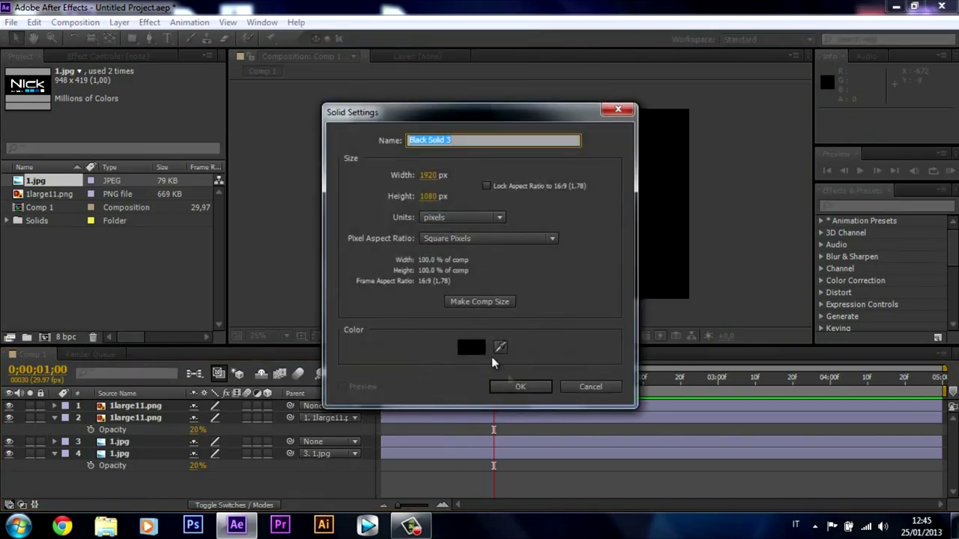
click(520, 386)
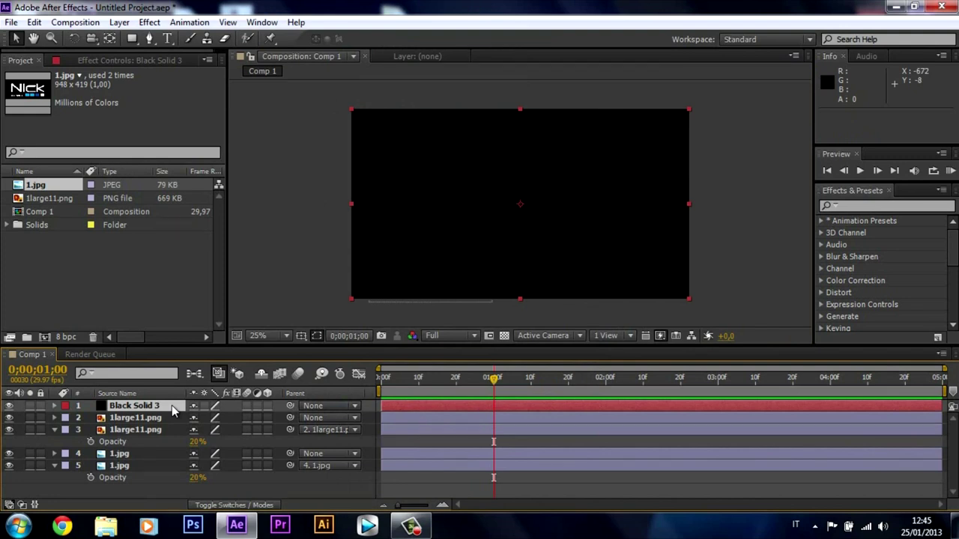
- Move Black Solid 3 below the camera layers, slide it left, and parent it to 1large11.png
drag(173, 406, 172, 443)
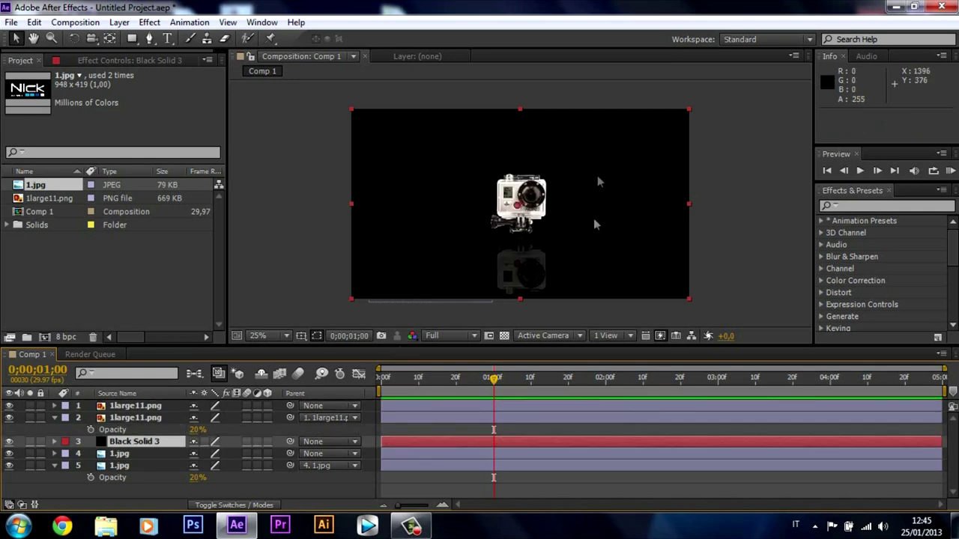
drag(591, 247, 475, 246)
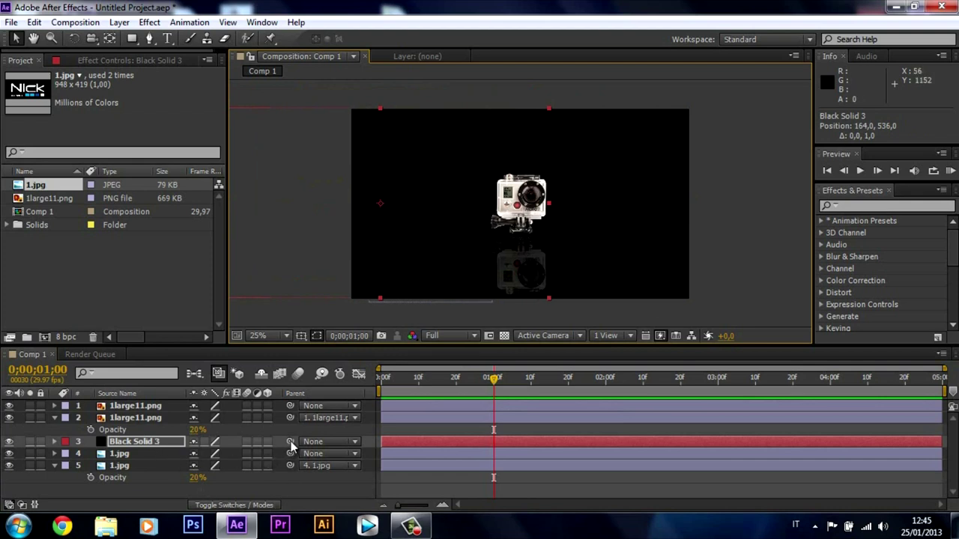
drag(290, 442, 181, 408)
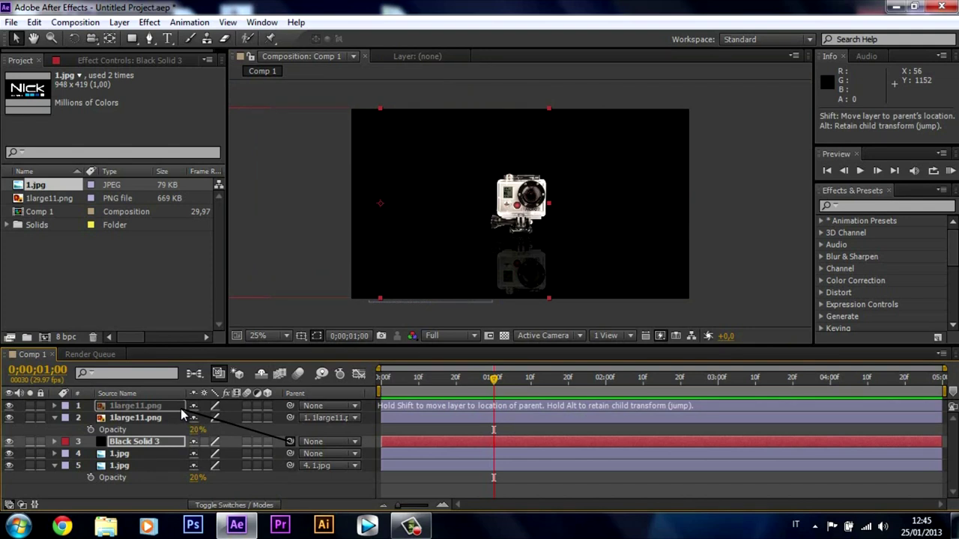
drag(181, 408, 181, 409)
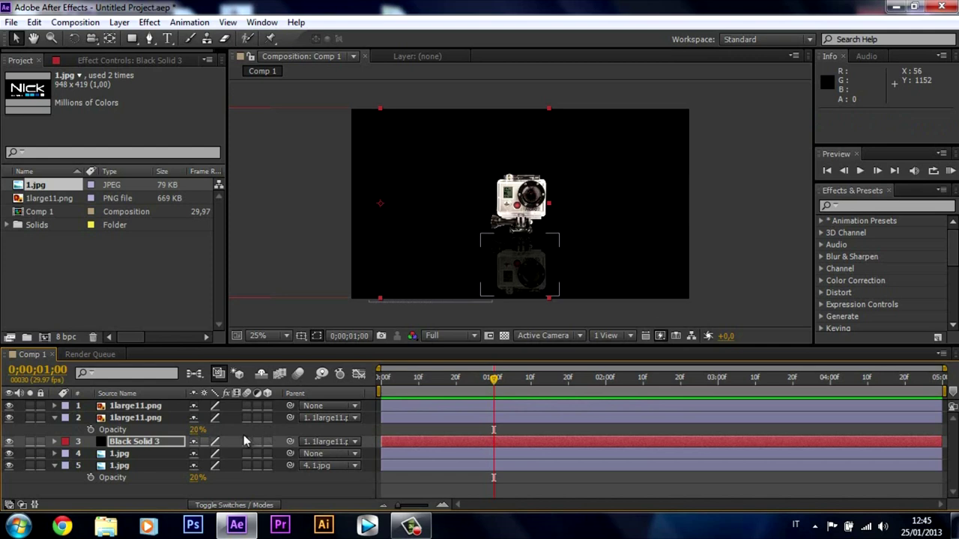
mouse_move(494, 383)
mouse_down()
mouse_move(439, 383)
mouse_move(494, 384)
mouse_up()
- Set a Position keyframe at 960,540 on the camera layer 1large11.png at 1;00
click(146, 405)
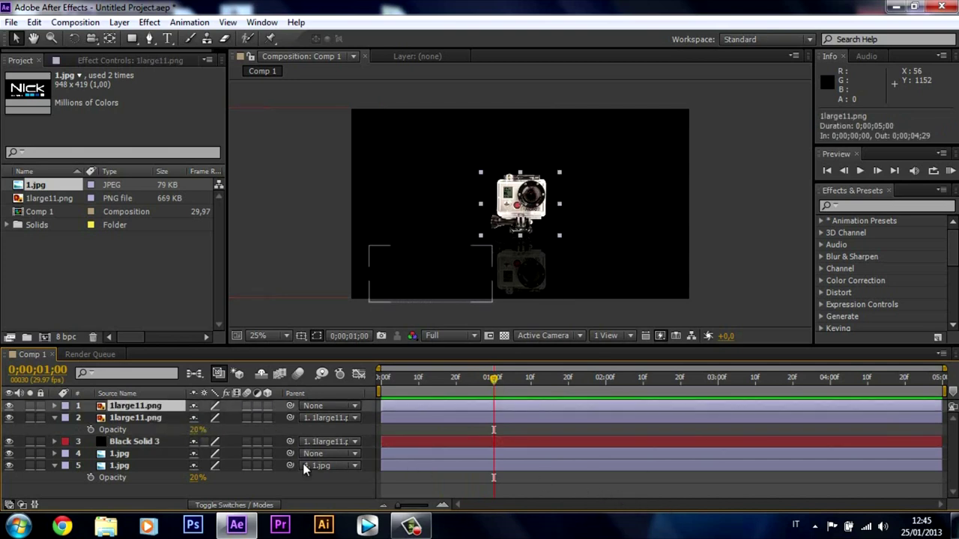
key(p)
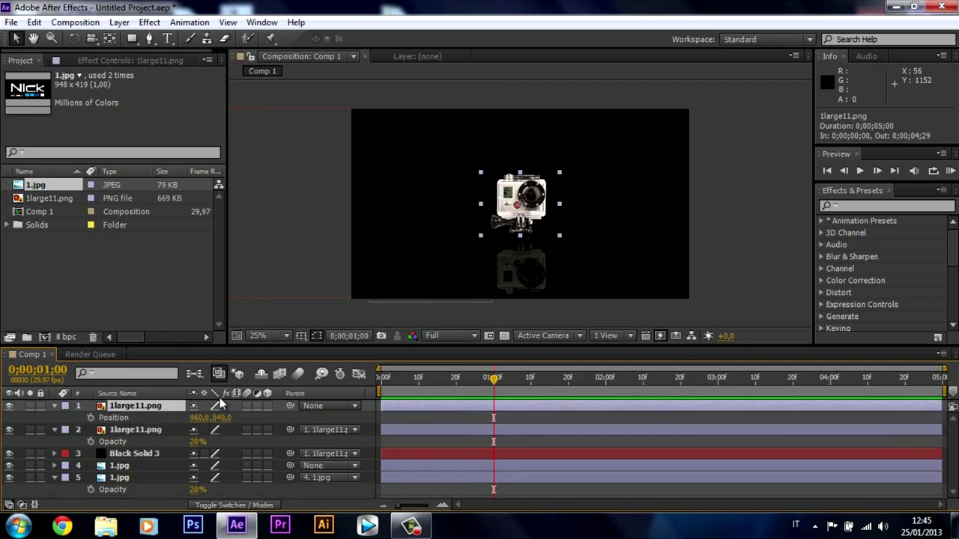
click(90, 417)
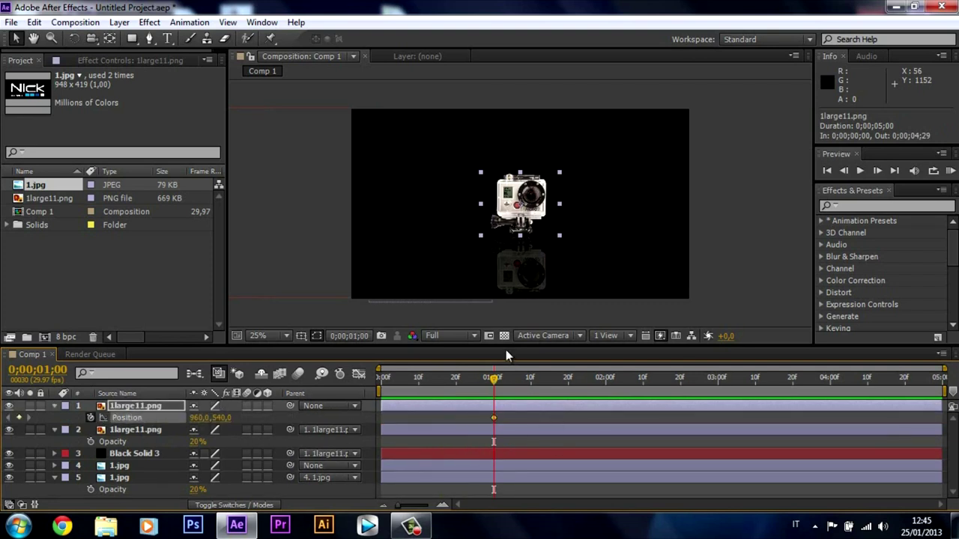
- At 1;06, nudge the camera layer left to Position 620,540
click(878, 171)
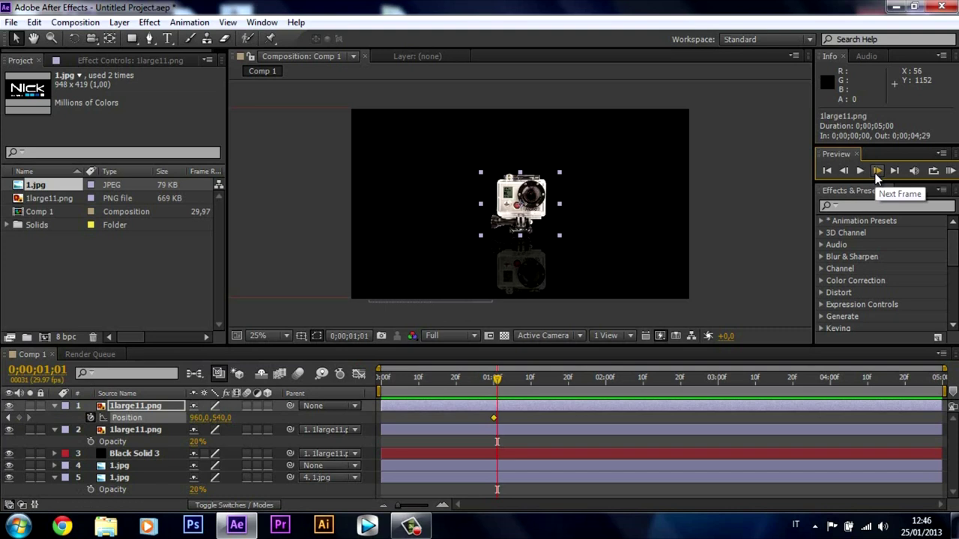
click(877, 171)
click(877, 171)
click(877, 171)
click(877, 170)
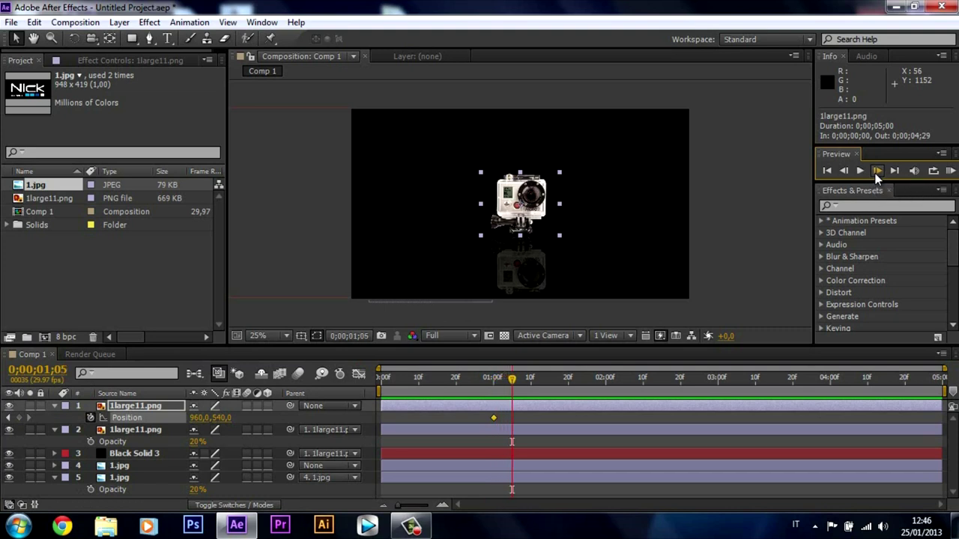
click(877, 171)
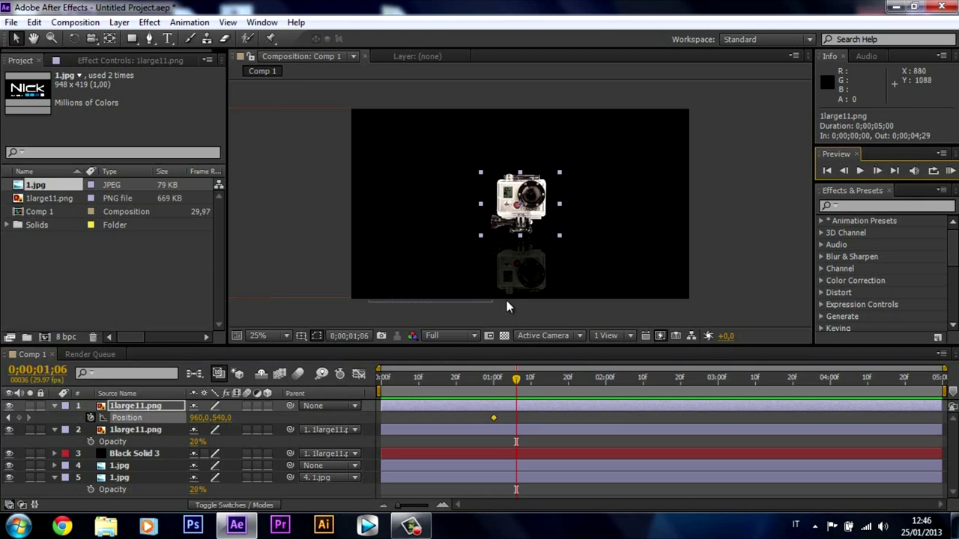
key(shift+Left)
key(shift+Left)
key(shift+Left)
key(shift+Left)
key(shift+Left)
key(shift+Left)
key(shift+Left)
key(shift+Left)
key(shift+Left)
key(shift+Left)
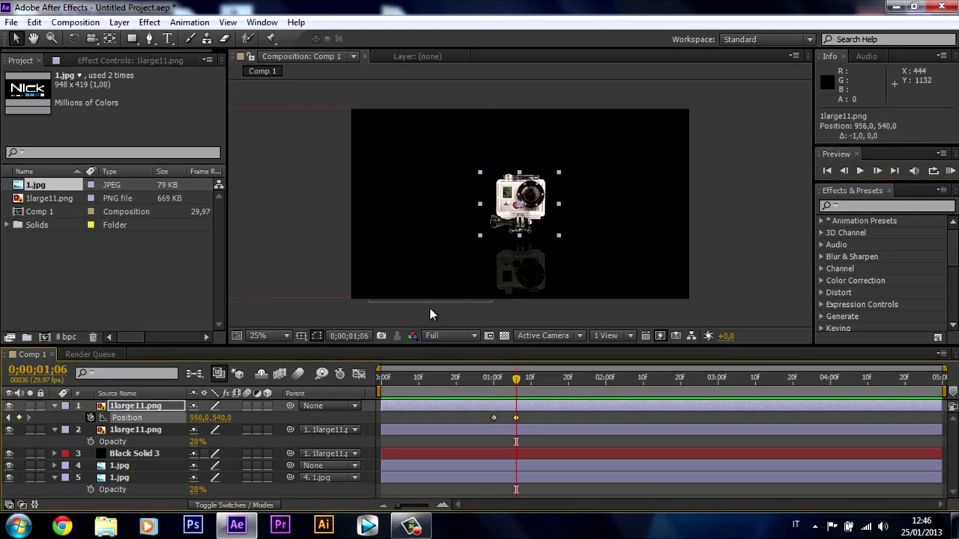
key(shift+Left)
key(shift+Left)
key(shift+Left)
key(shift+Left)
key(shift+Left)
key(shift+Left)
key(shift+Left)
key(shift+Left)
key(shift+Left)
key(shift+Left)
key(shift+Left)
key(shift+Left)
key(shift+Left)
key(shift+Left)
key(shift+Left)
key(shift+Left)
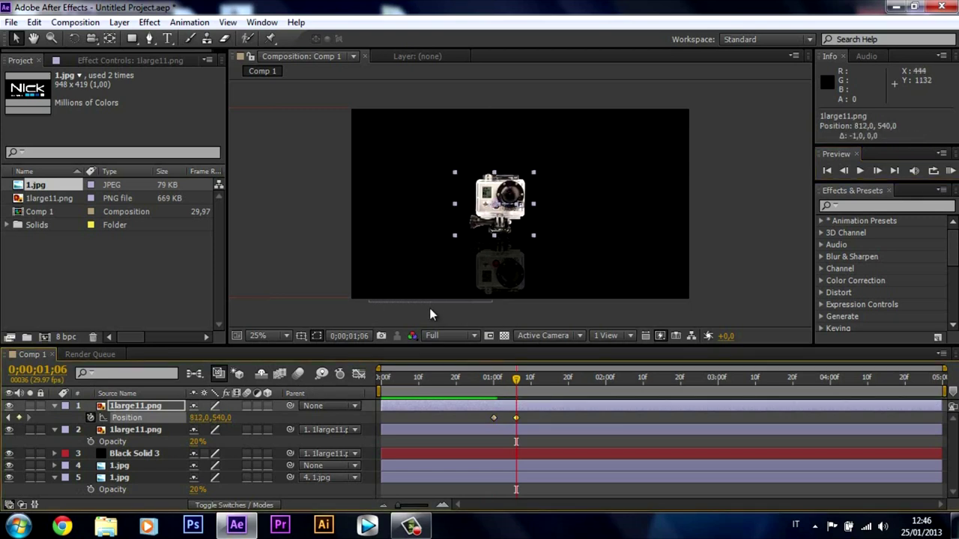
key(Left)
key(Left)
key(Left)
key(Left)
key(shift+Left)
key(shift+Left)
key(shift+Left)
key(shift+Left)
key(shift+Left)
key(shift+Left)
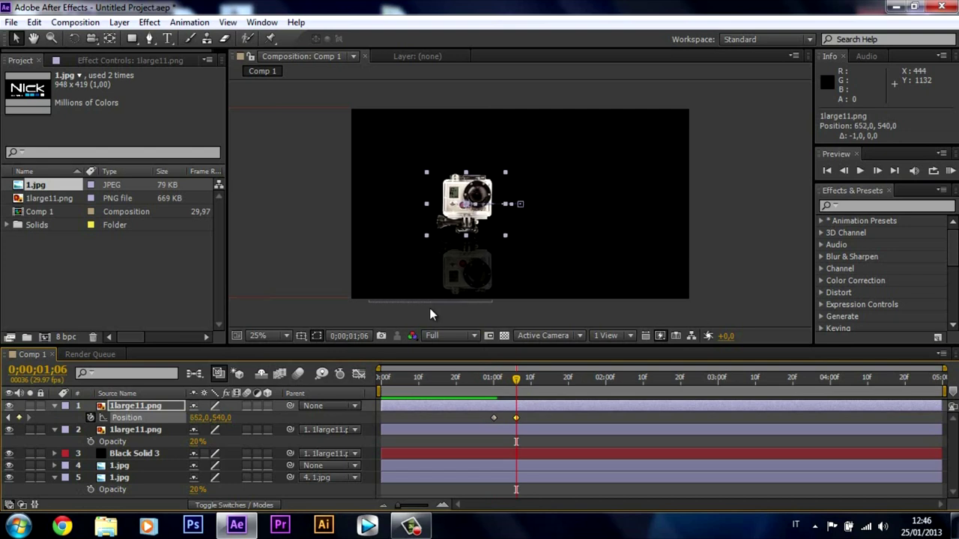
key(Left)
key(Left)
key(Left)
key(Left)
key(shift+Left)
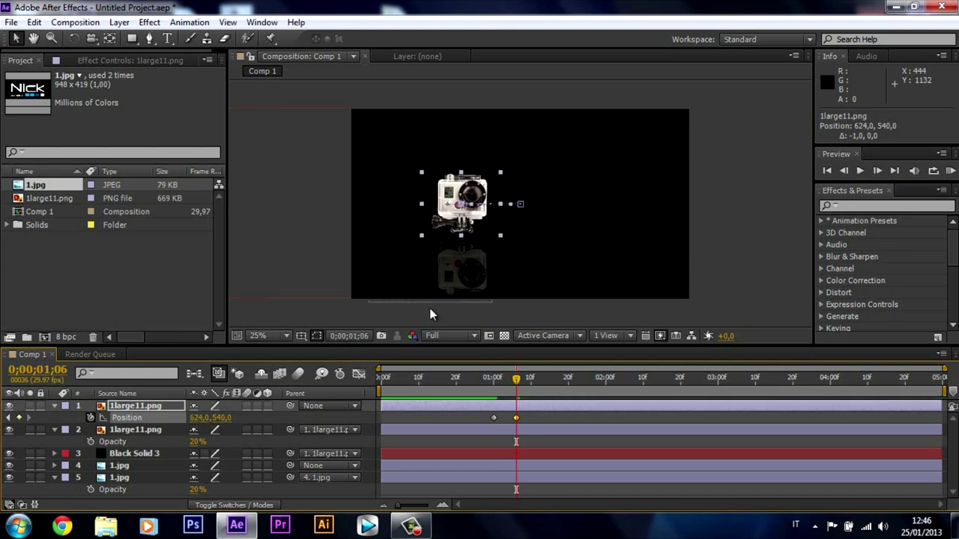
key(Left)
key(Left)
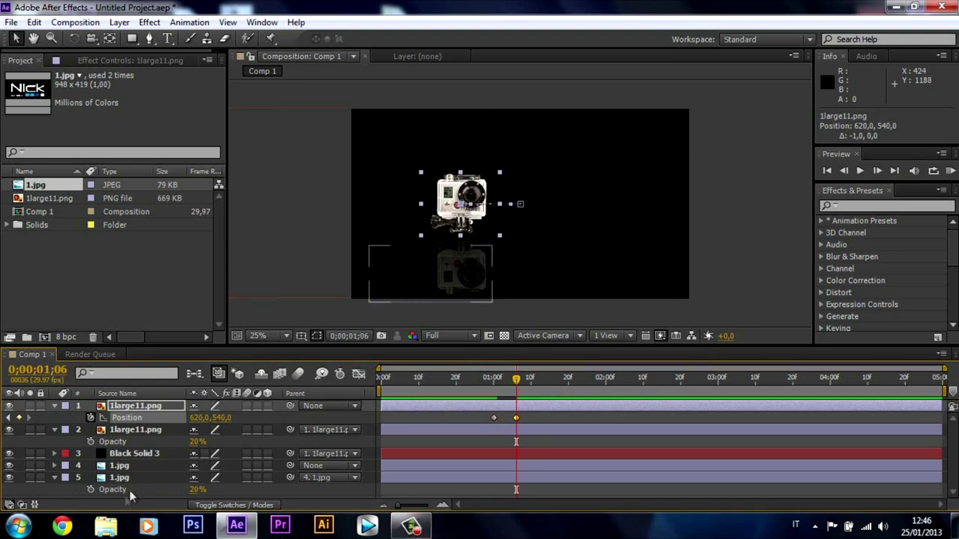
- Set a Position keyframe at 452,500 on the logo layer 1.jpg at 1;00
click(119, 466)
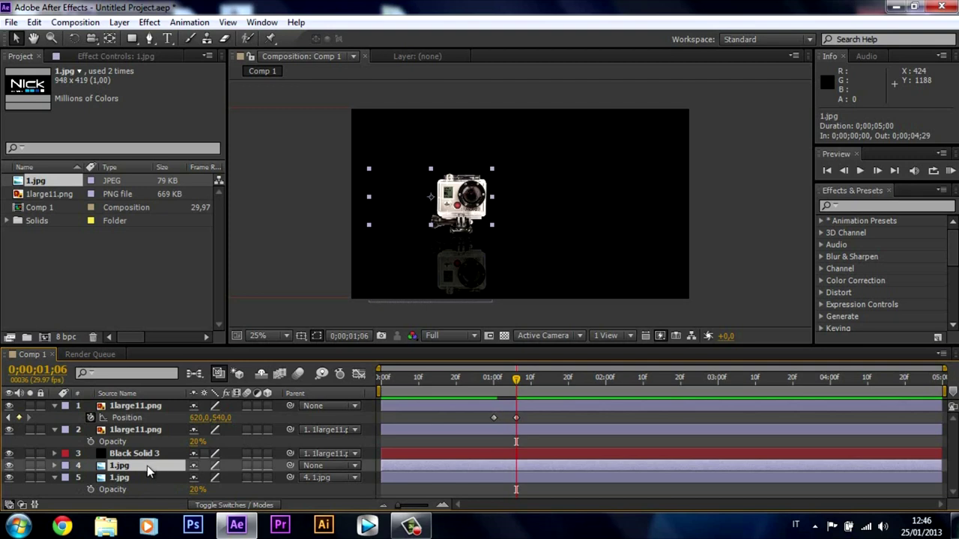
key(p)
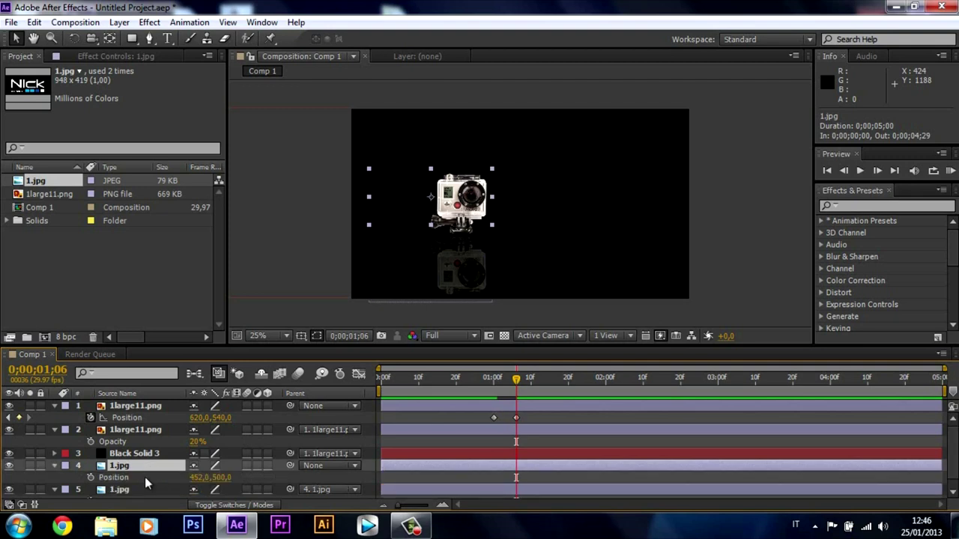
click(9, 418)
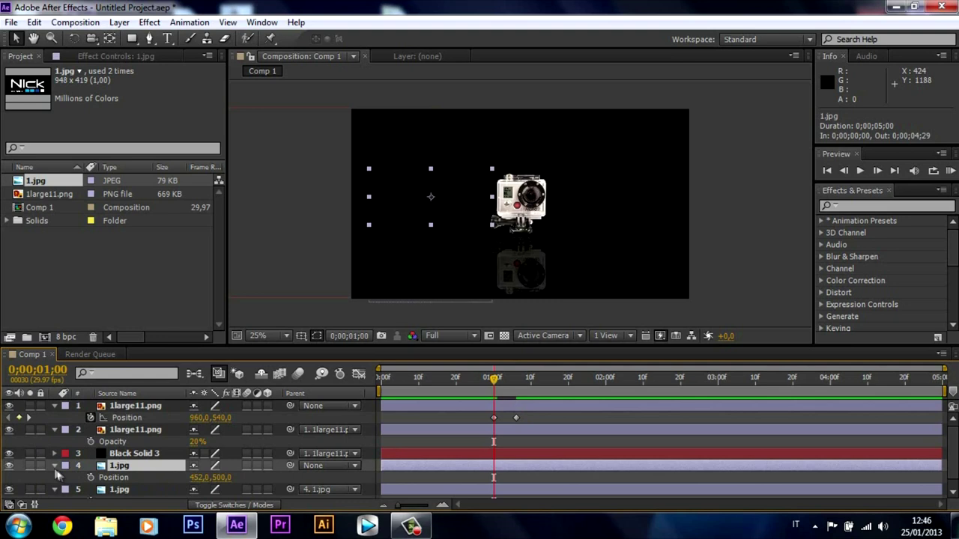
click(90, 477)
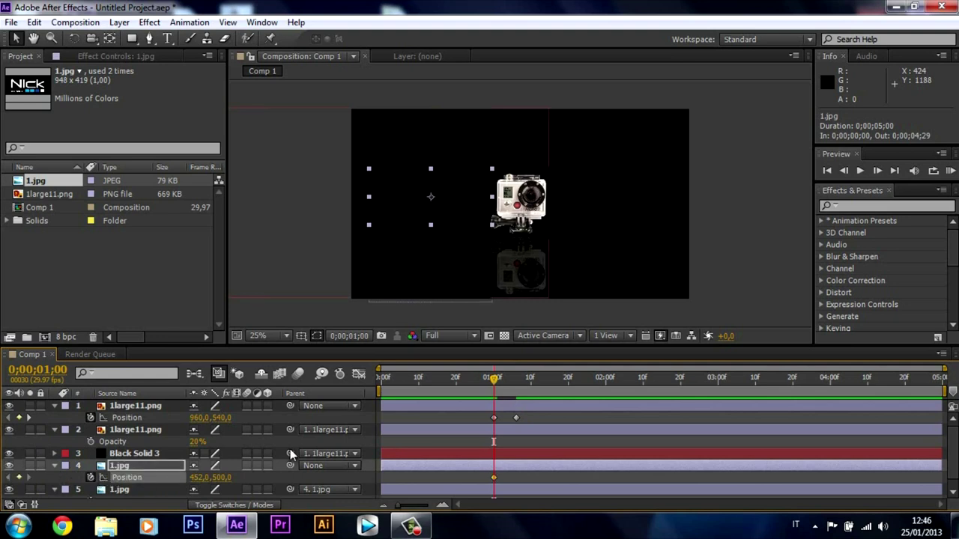
- At 1;06, nudge the logo right to Position 1068,500
click(28, 418)
click(151, 478)
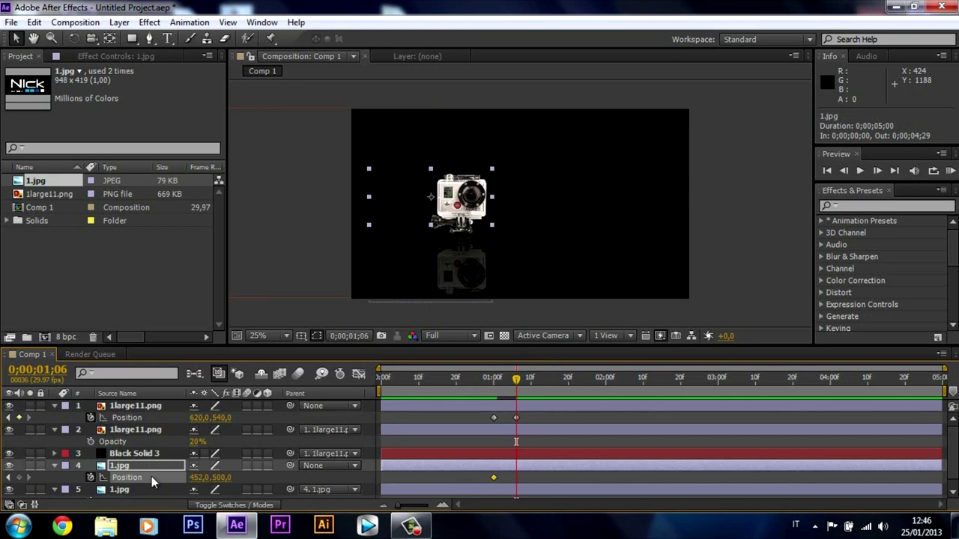
key(Right)
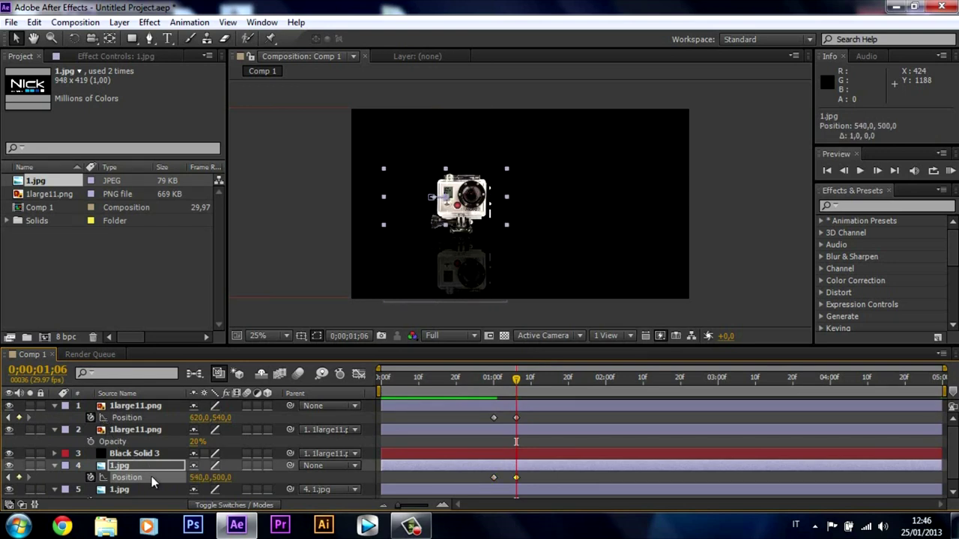
key(Right)
key(Right)
key(Right)
key(Right)
key(Right)
key(Right)
key(Right)
key(Right)
key(Right)
key(Right)
key(Right)
key(Right)
key(Right)
key(Right)
key(Right)
key(Right)
key(Right)
key(Right)
key(Right)
key(Right)
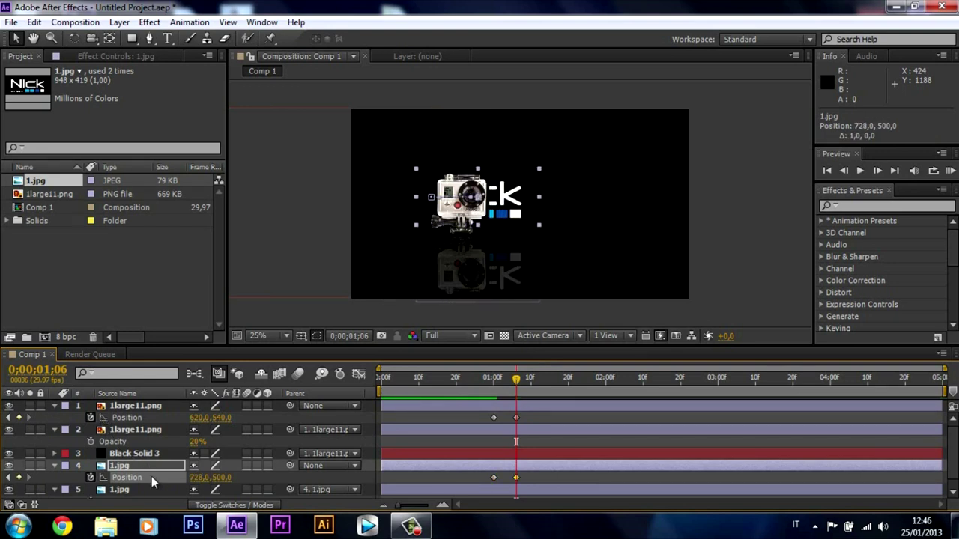
key(Right)
key(Right)
key(Right)
key(Right)
key(Right)
key(Right)
key(Right)
key(Right)
key(Right)
key(Right)
key(Right)
key(Right)
key(Right)
key(Right)
key(Right)
key(Right)
key(Right)
key(Right)
key(Right)
key(Right)
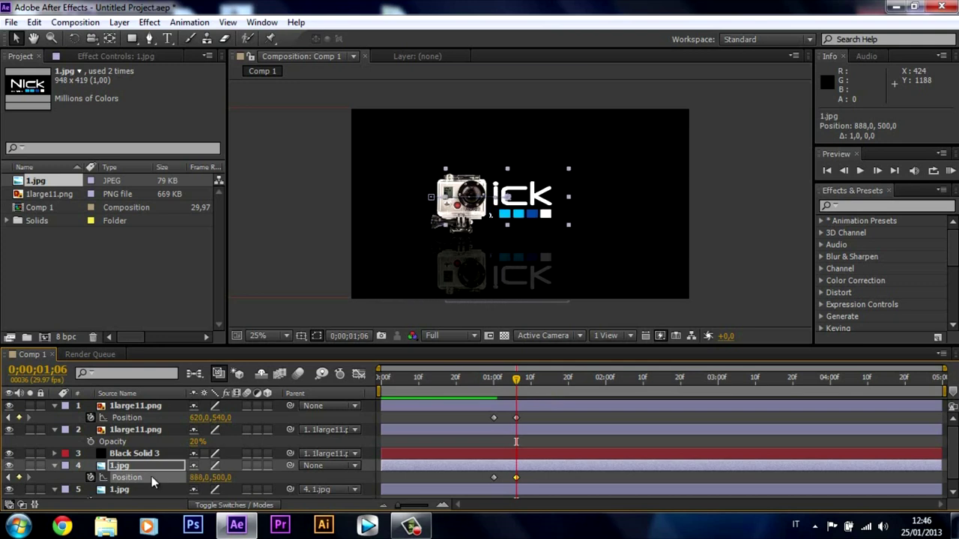
key(Right)
key(Right)
key(Right)
key(Right)
key(Right)
key(Right)
key(Right)
key(Right)
key(Right)
key(Right)
key(Right)
key(Right)
key(Right)
key(Right)
key(Right)
key(Right)
key(Right)
key(Right)
key(Right)
key(Right)
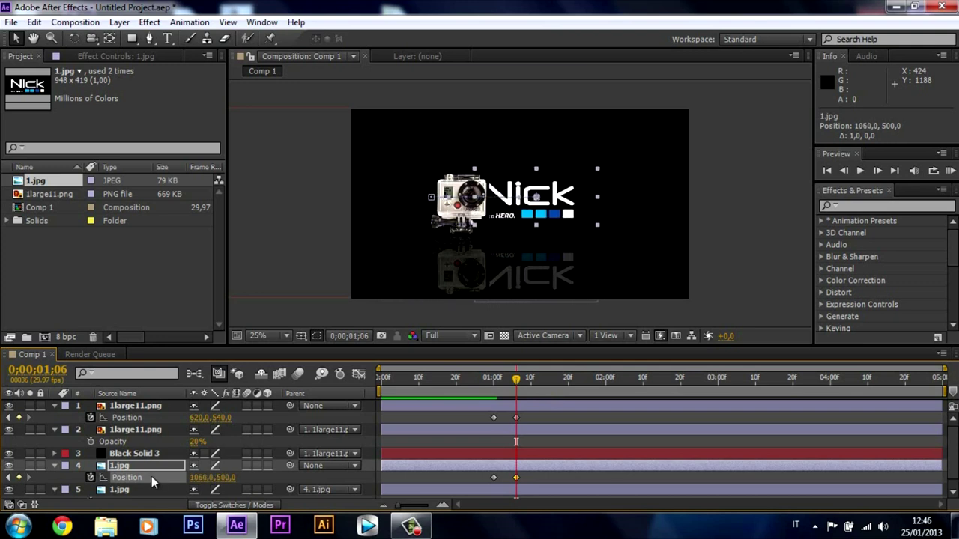
key(Left)
key(Left)
key(Left)
key(Left)
key(Left)
key(Left)
key(Left)
key(Left)
key(Left)
key(Left)
key(Left)
key(Left)
key(Left)
key(Left)
key(Left)
key(Left)
key(Left)
key(Left)
key(Left)
key(Left)
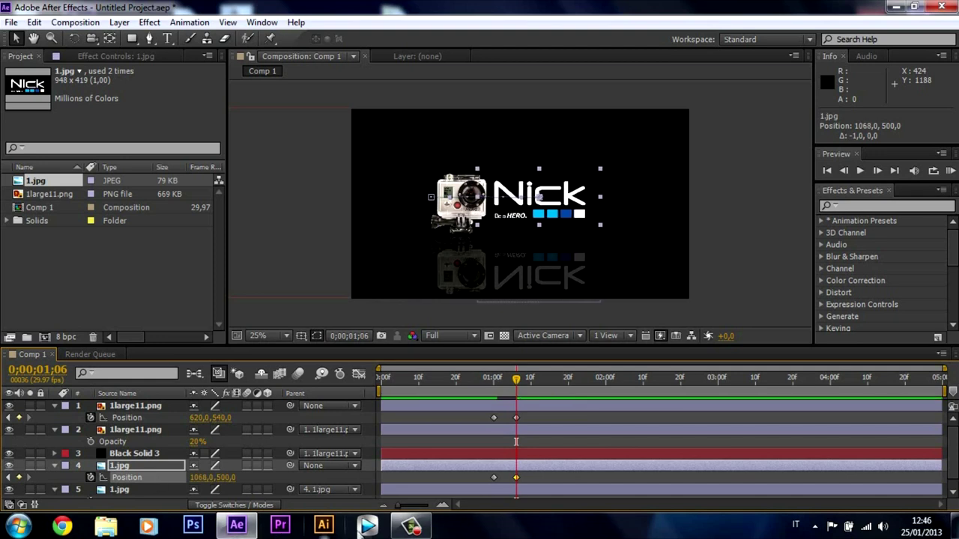
- Scrub back to review the slide, then enable motion blur on the camera and black solid layers
drag(526, 380, 545, 385)
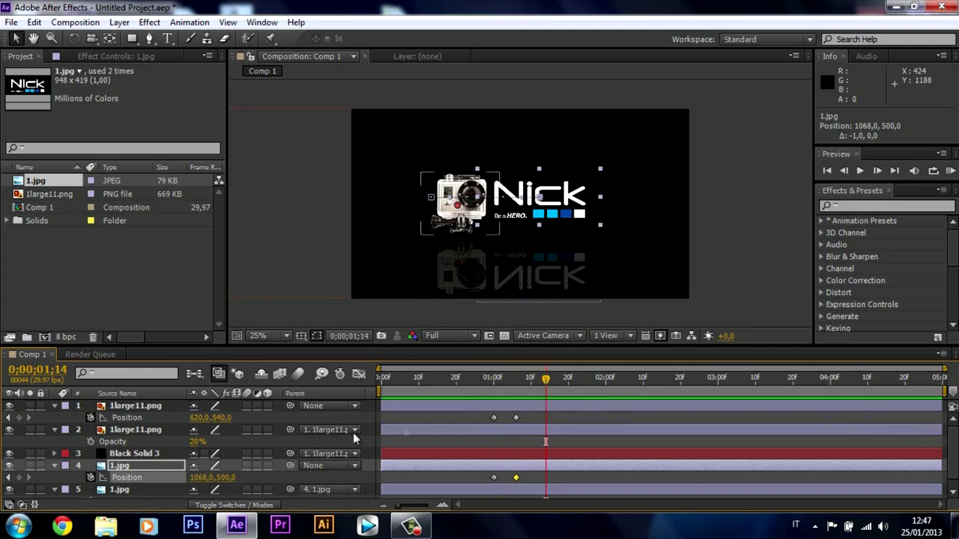
click(247, 406)
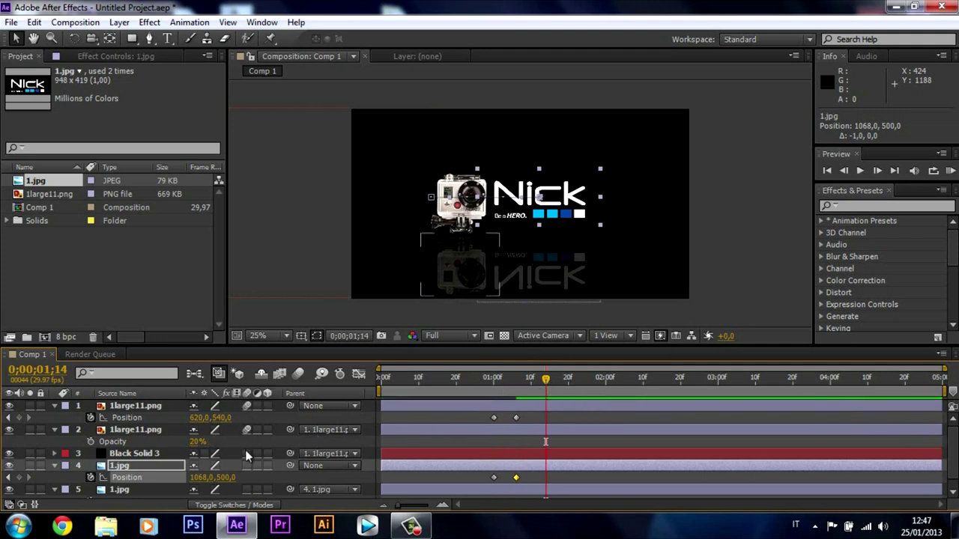
click(247, 454)
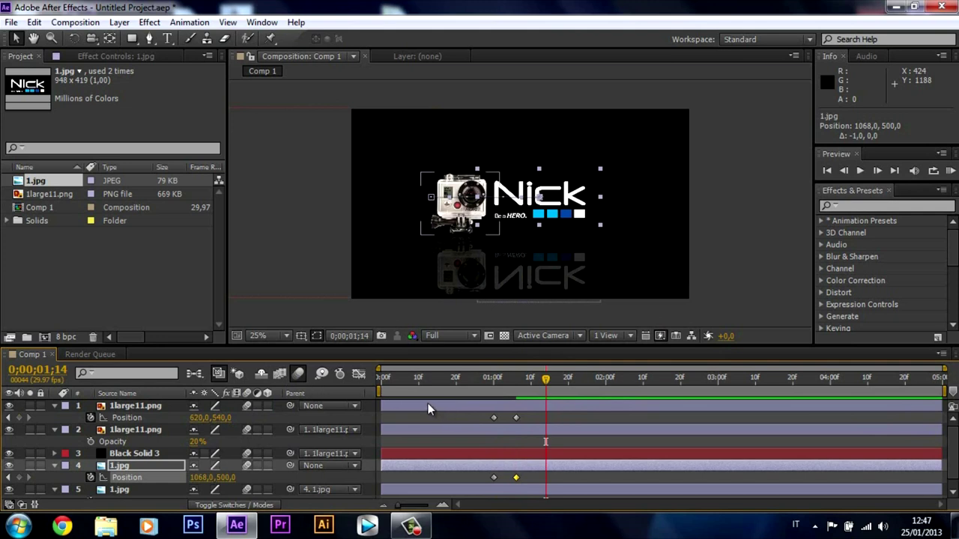
mouse_move(545, 382)
mouse_down()
mouse_move(468, 382)
mouse_move(529, 380)
mouse_up()
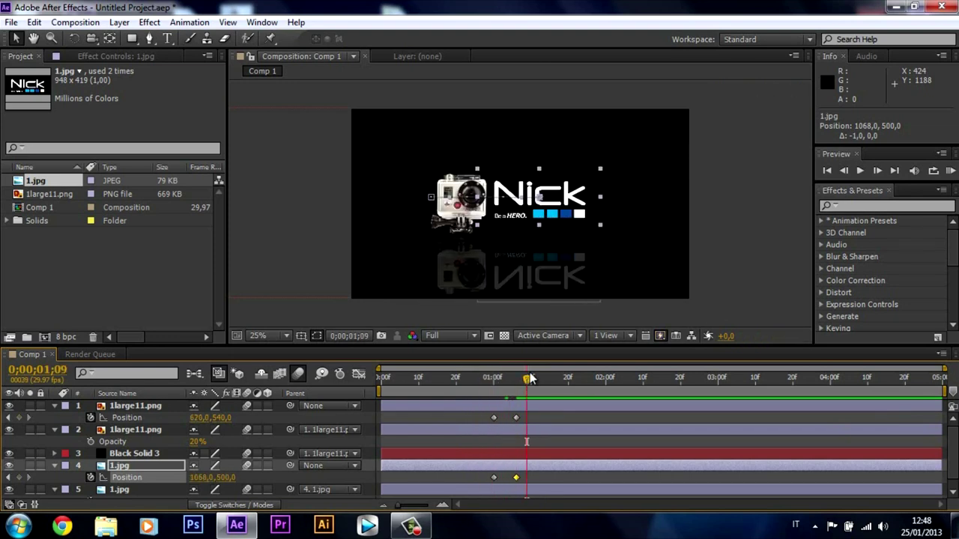